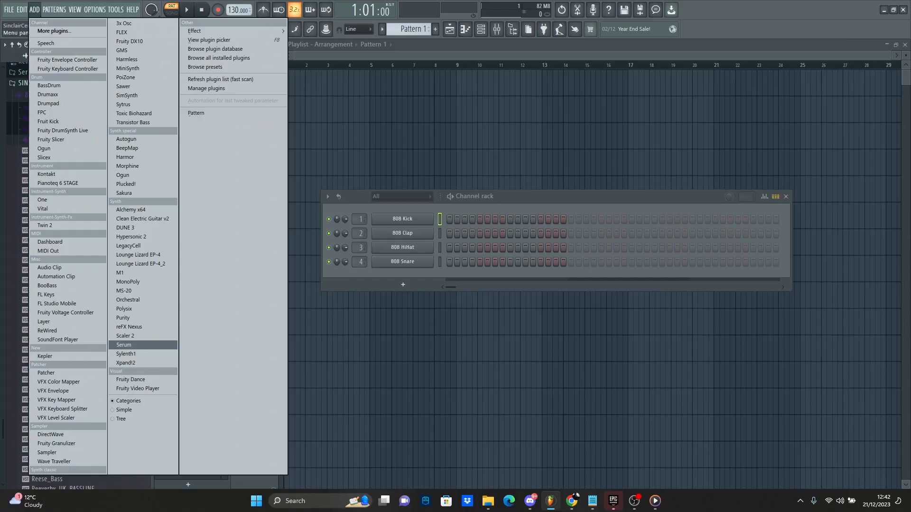
Add a Serum channel and stretch its C2 note to exactly four bars at full velocity
left_click(126, 345)
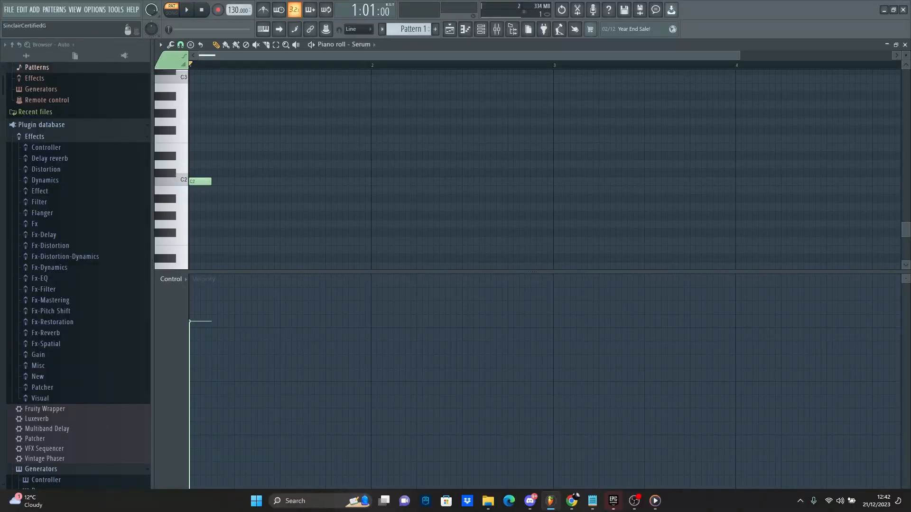
left_click_drag(190, 321, 191, 275)
left_click_drag(210, 182, 832, 181)
left_click(832, 190)
right_click(832, 190)
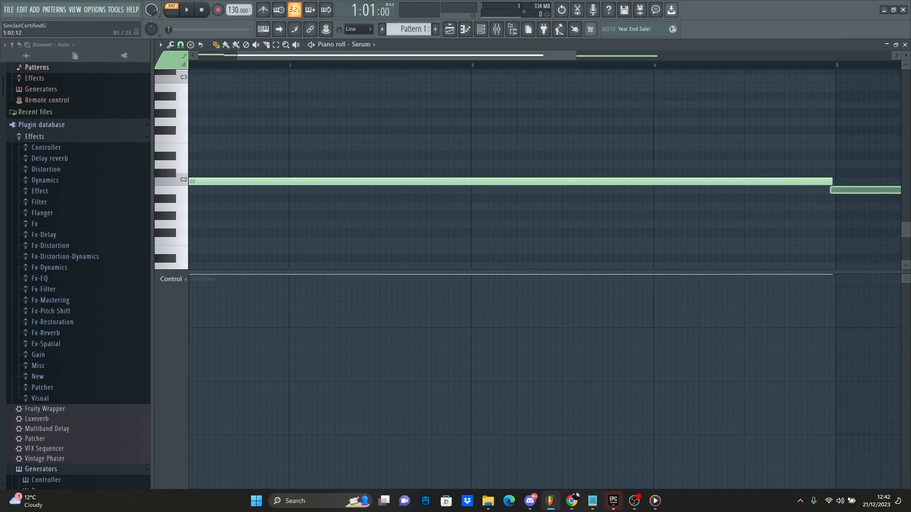
left_click(829, 181)
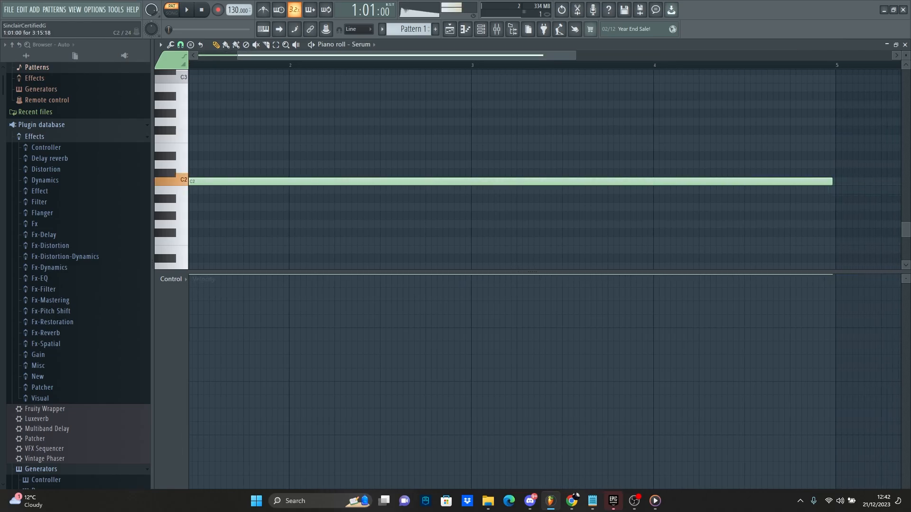
left_click_drag(832, 182, 835, 182)
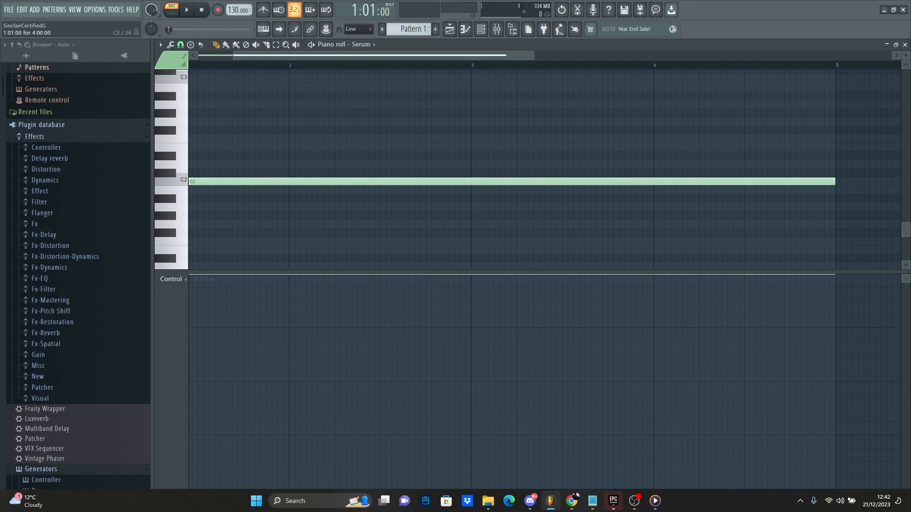
left_click_drag(372, 56, 332, 55)
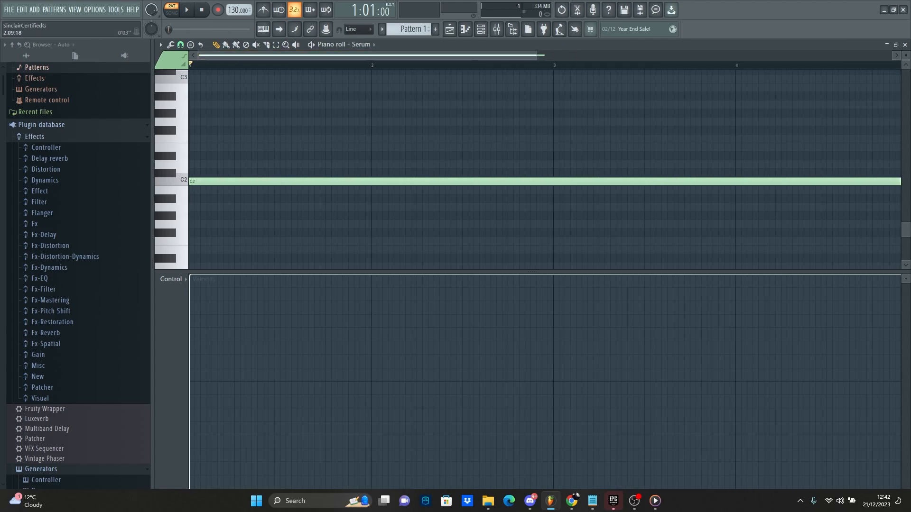
left_click_drag(537, 56, 770, 55)
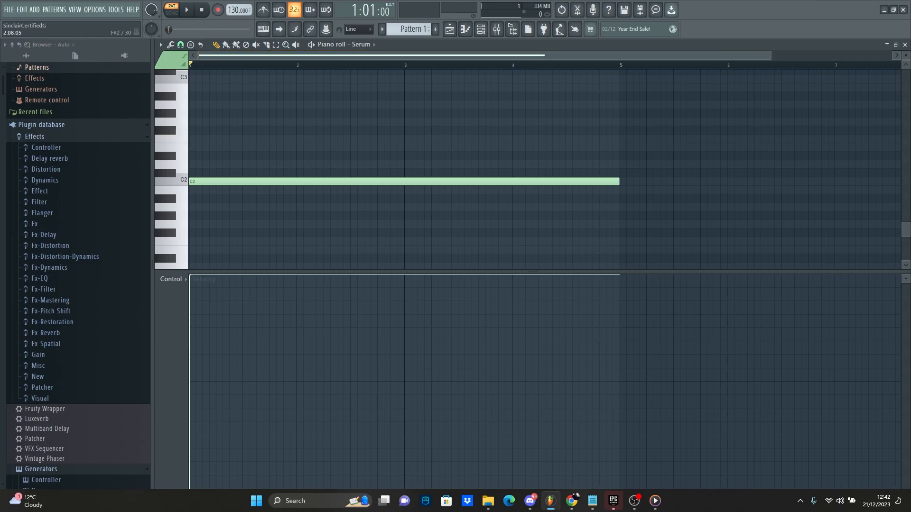
Bring up the Serum plugin editor over the piano roll
left_click(345, 130)
right_click(473, 130)
left_click(473, 182)
right_click(344, 44)
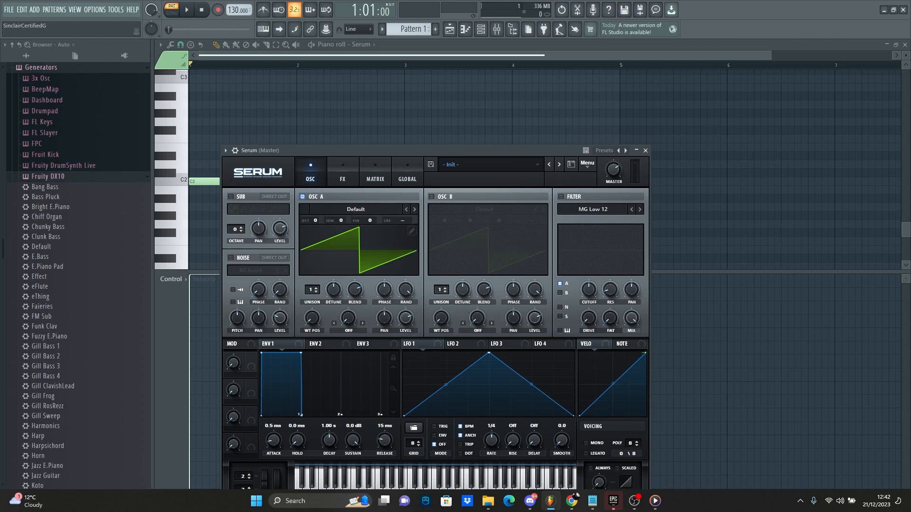
Try the spectral wavetables Gremlin [SN] and Oddpass [SN] in oscillator A
left_click(356, 209)
mouse_move(341, 241)
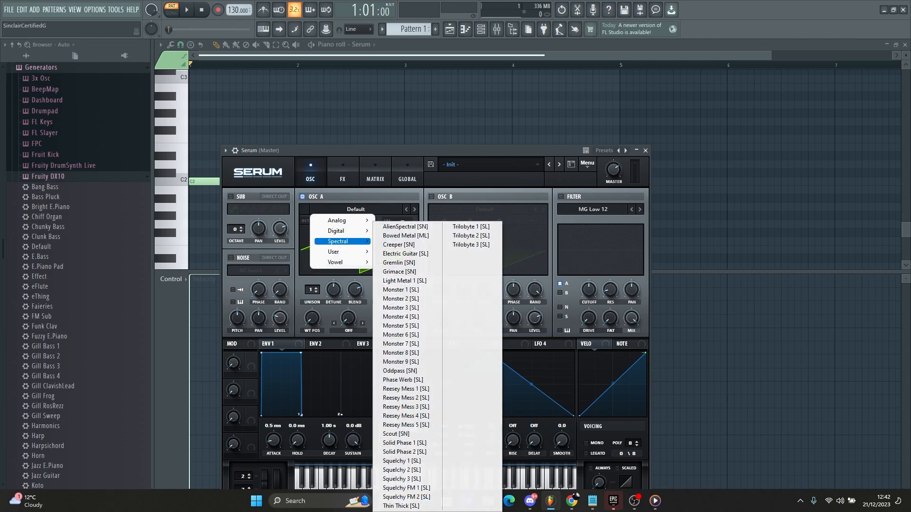
left_click(399, 262)
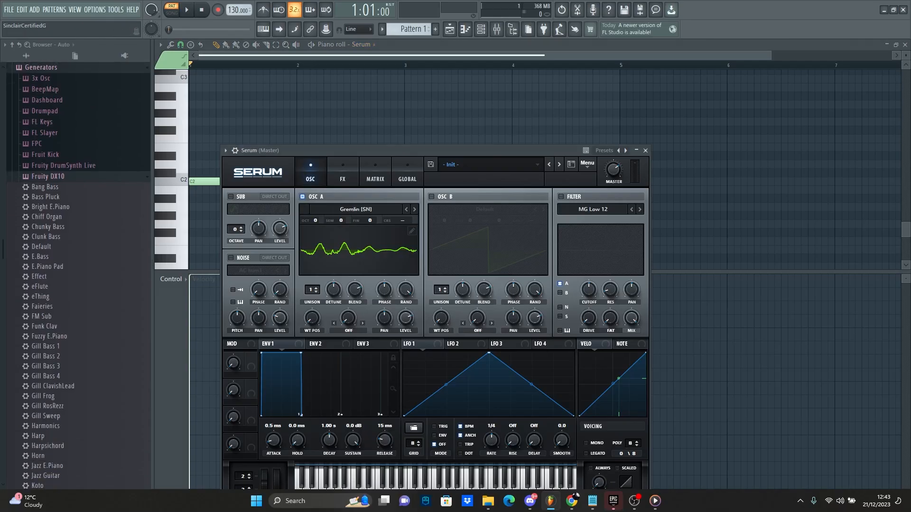
left_click(356, 209)
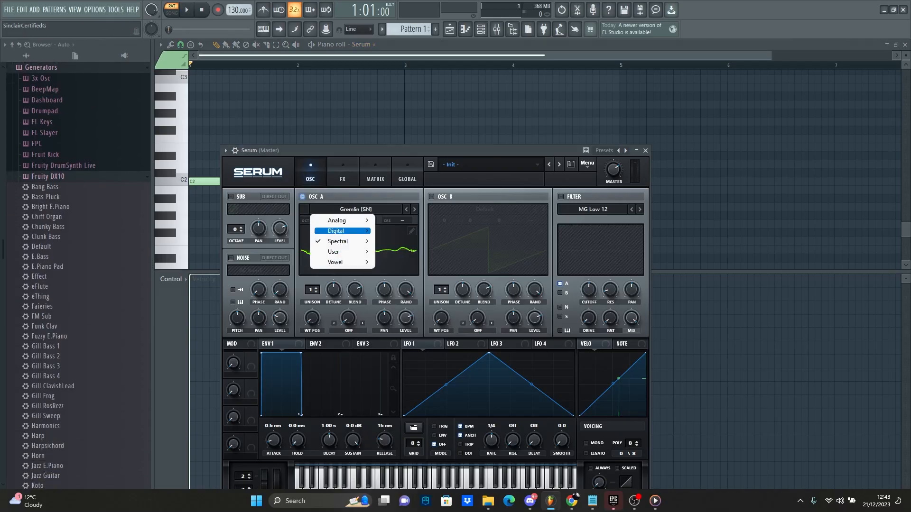
mouse_move(343, 242)
left_click(399, 370)
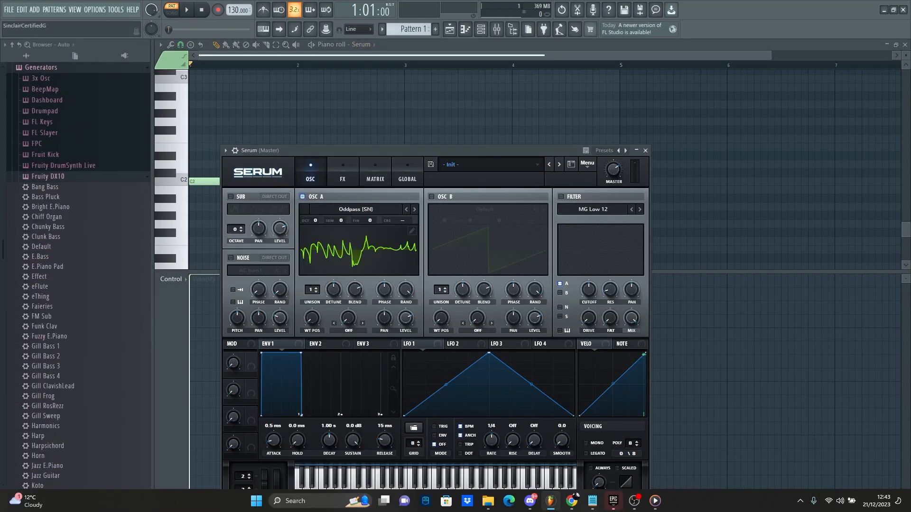
Enable oscillator B and load the spectral wavetable Monster 2 [SL] into it
left_click(431, 196)
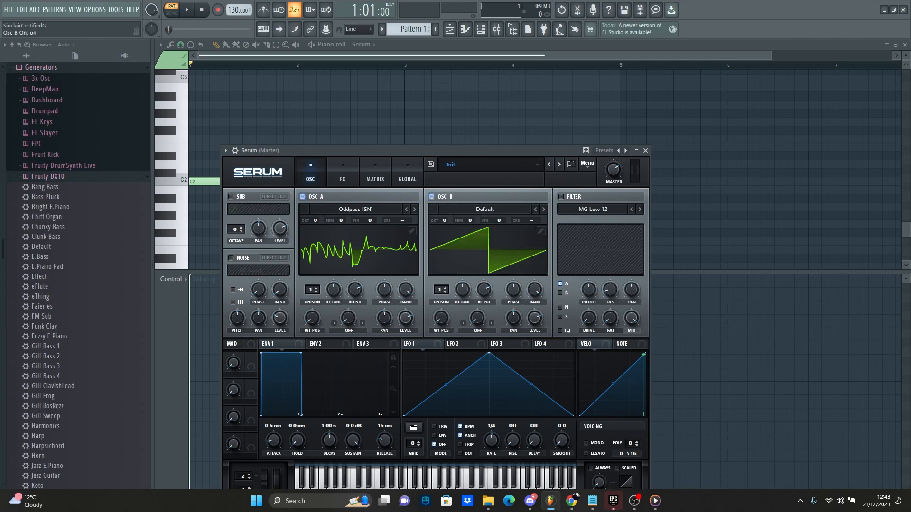
left_click(485, 210)
mouse_move(467, 242)
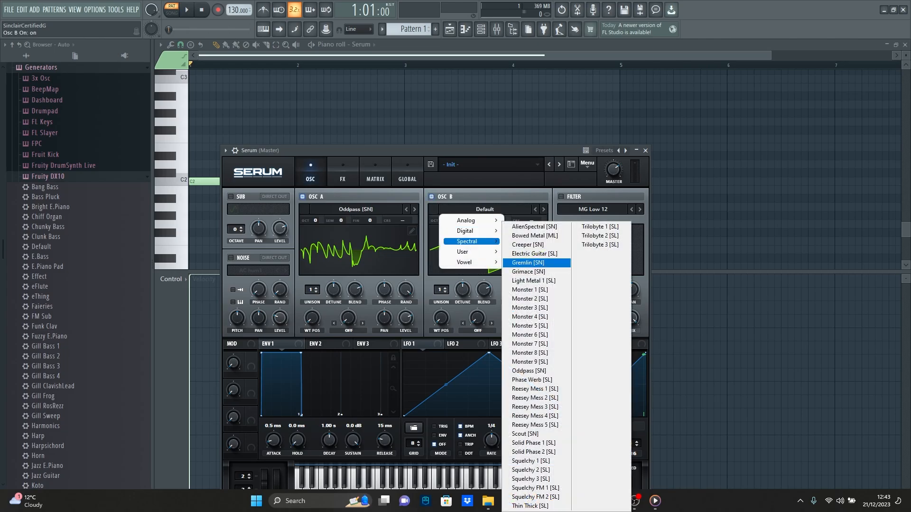
left_click(529, 299)
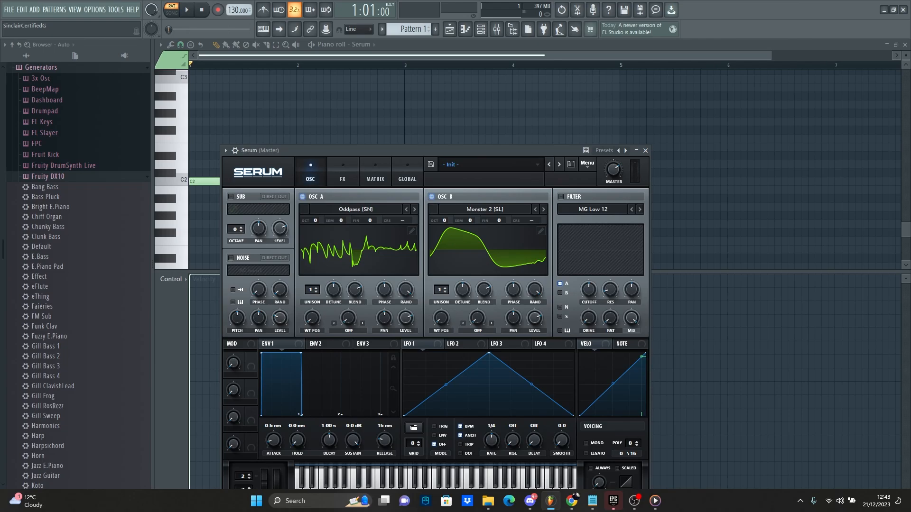
Switch LFO 1 to ENV mode and turn the random phase of both oscillators down to minimum
left_click(434, 436)
left_click_drag(534, 290, 535, 366)
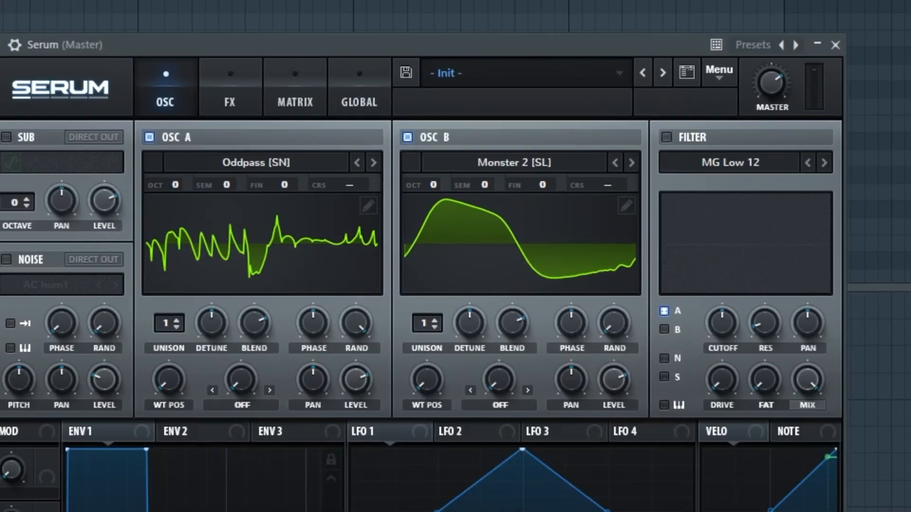
left_click_drag(356, 322, 356, 373)
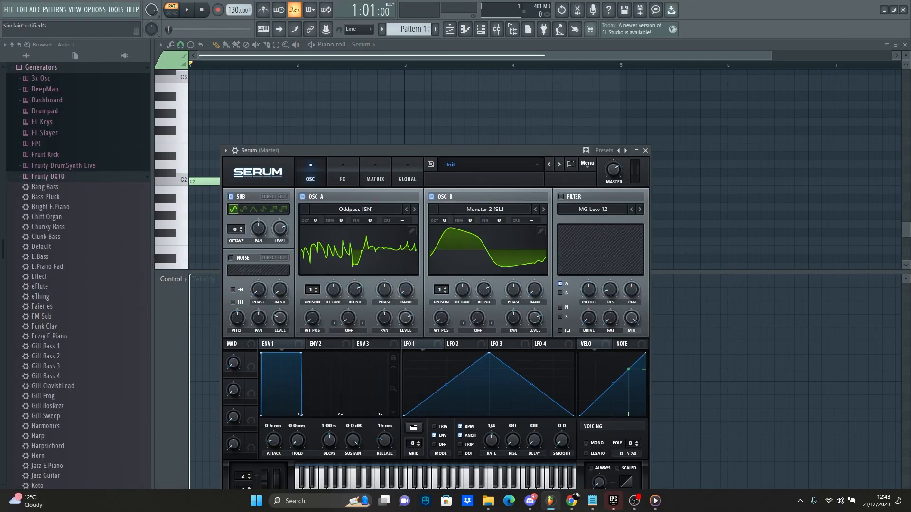
Load the spectral wavetable Electric Guitar [SL] into oscillator A
left_click(355, 209)
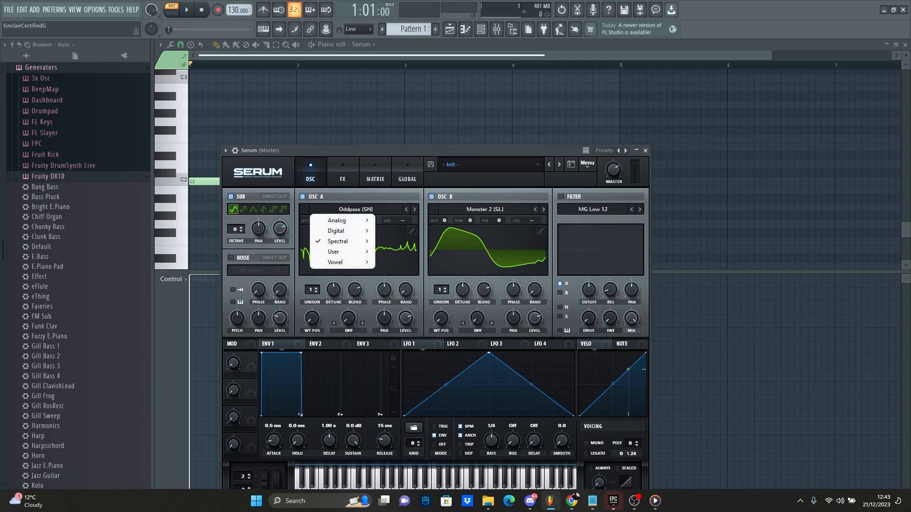
mouse_move(337, 231)
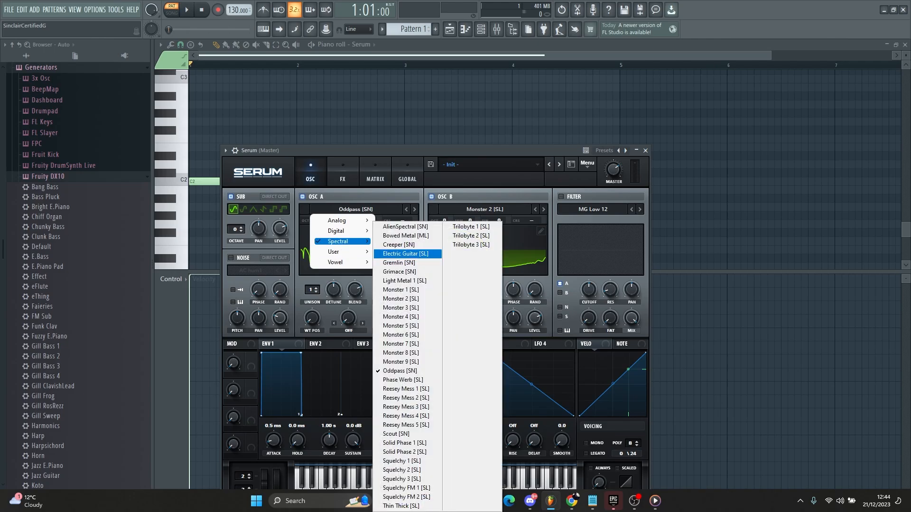
left_click(406, 253)
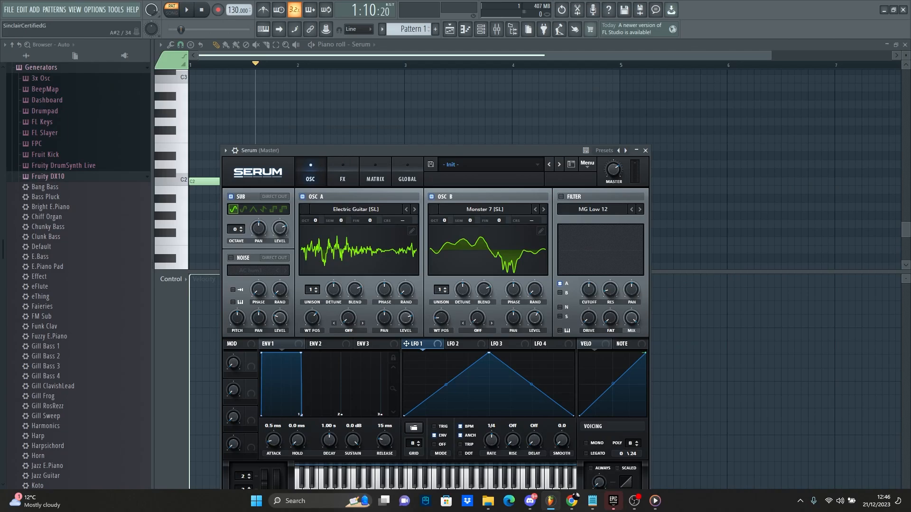
Play the pattern from the start to hear the bass, stop it and rewind
left_click_drag(181, 29, 166, 29)
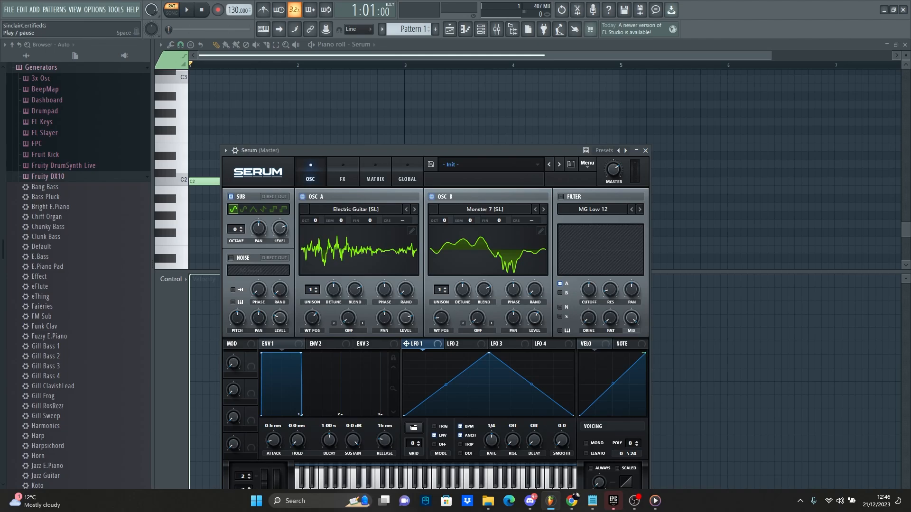
left_click(187, 10)
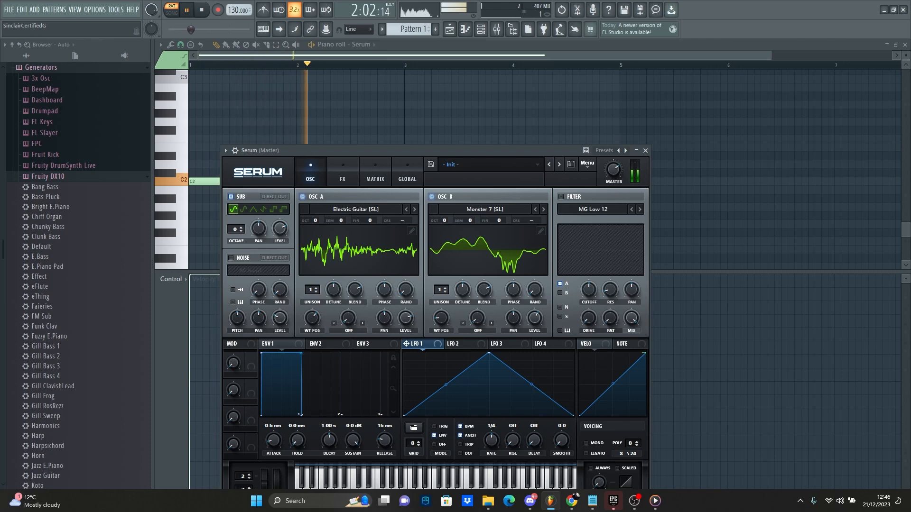
key("space")
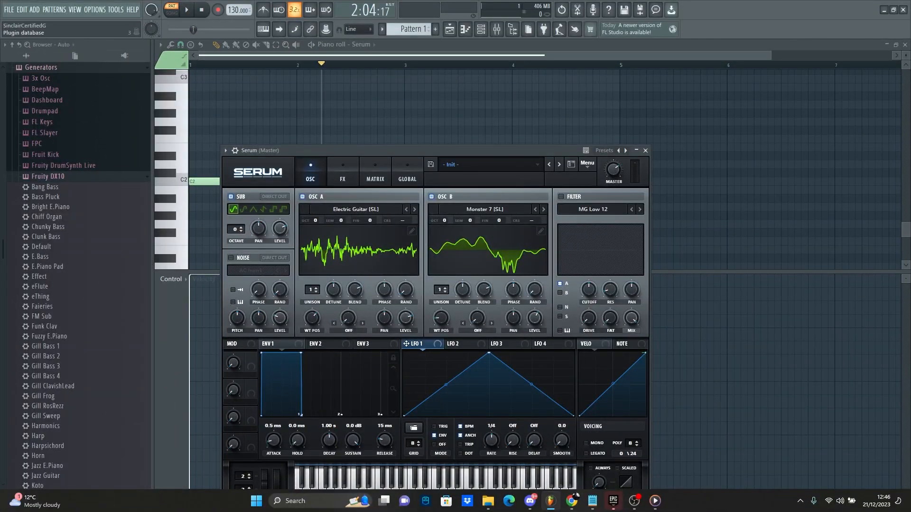
left_click_drag(193, 29, 168, 30)
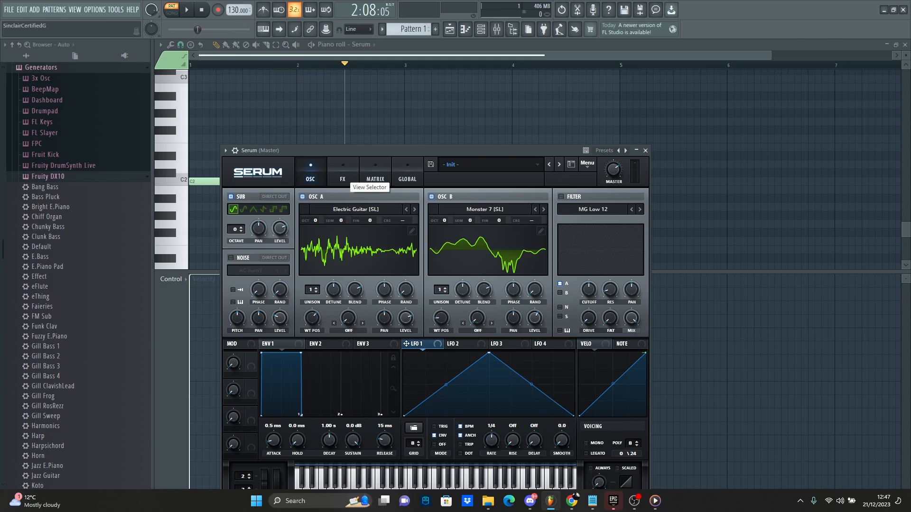
Review the wavetable categories offered for oscillators A and B without choosing another one
left_click(356, 209)
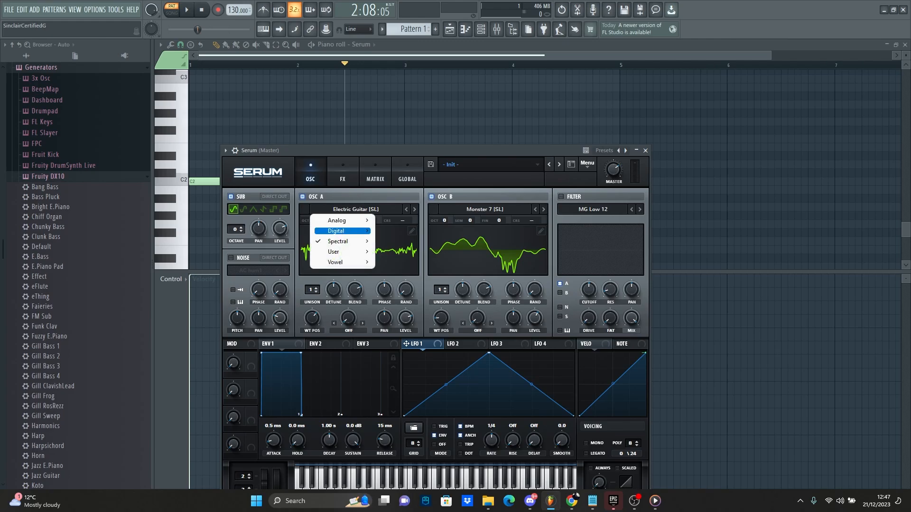
mouse_move(347, 242)
left_click(479, 209)
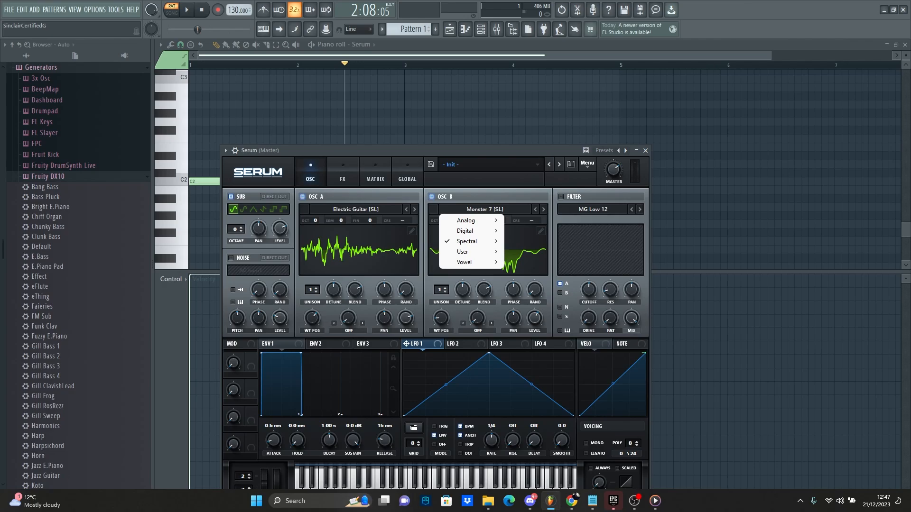
key("Escape")
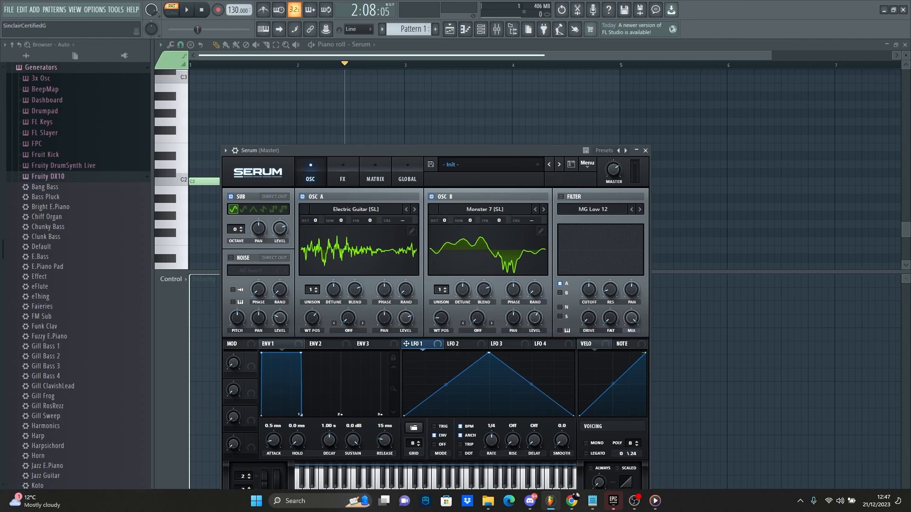
Sweep oscillator A's wavetable position down and up to preview its waveforms, ending at 72
mouse_move(311, 317)
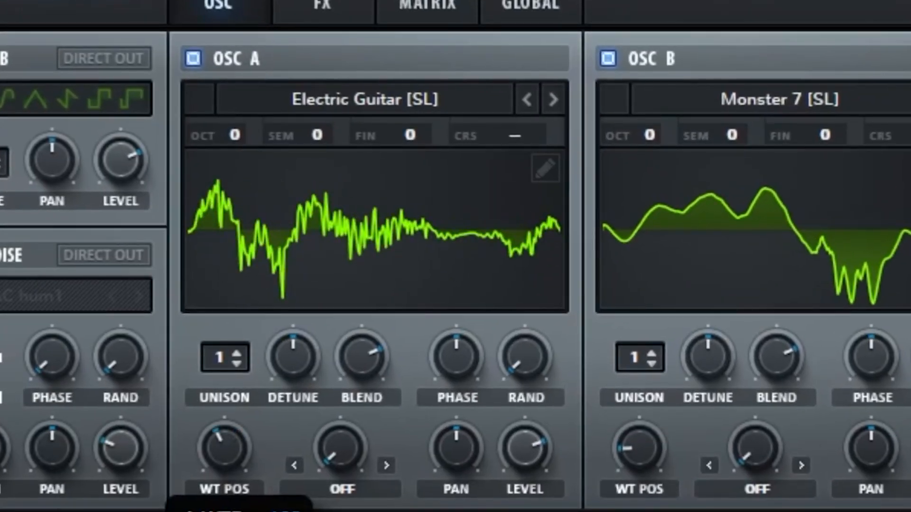
left_click_drag(224, 448, 225, 467)
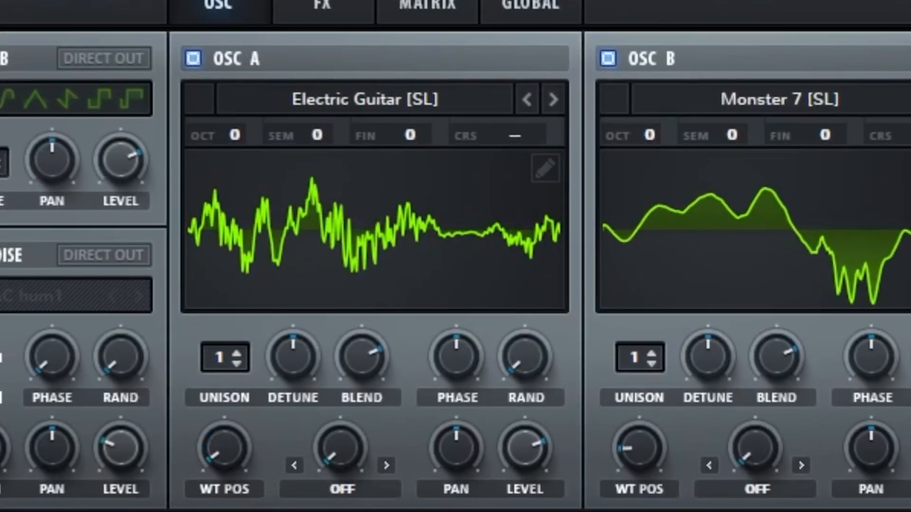
left_click_drag(224, 448, 224, 404)
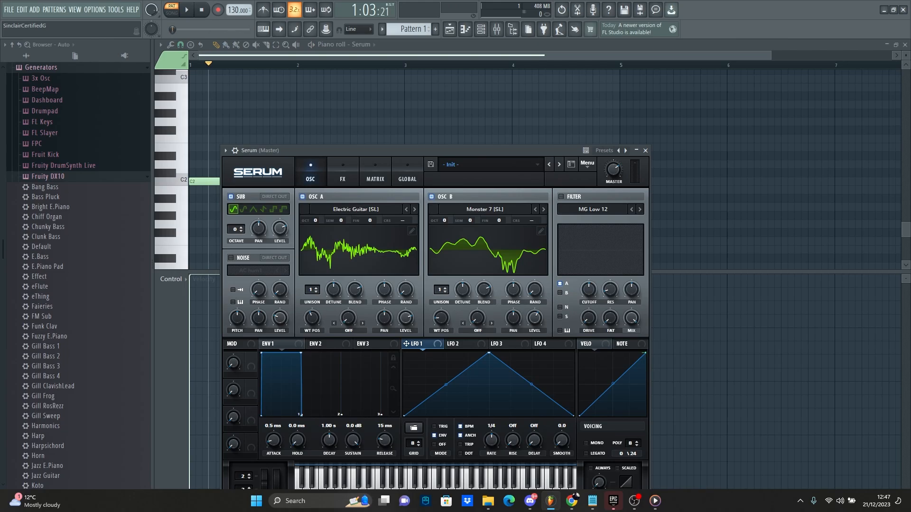
mouse_move(312, 318)
left_mouse_down()
mouse_move(312, 305)
mouse_move(312, 321)
left_mouse_up()
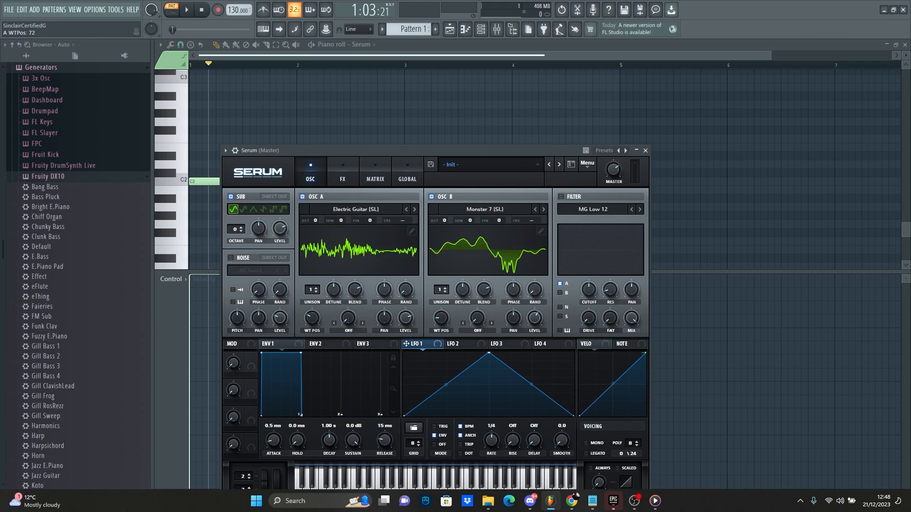
Play the pattern from the start while sweeping oscillator A's wavetable position up to 109, and stop playback
left_click(168, 30)
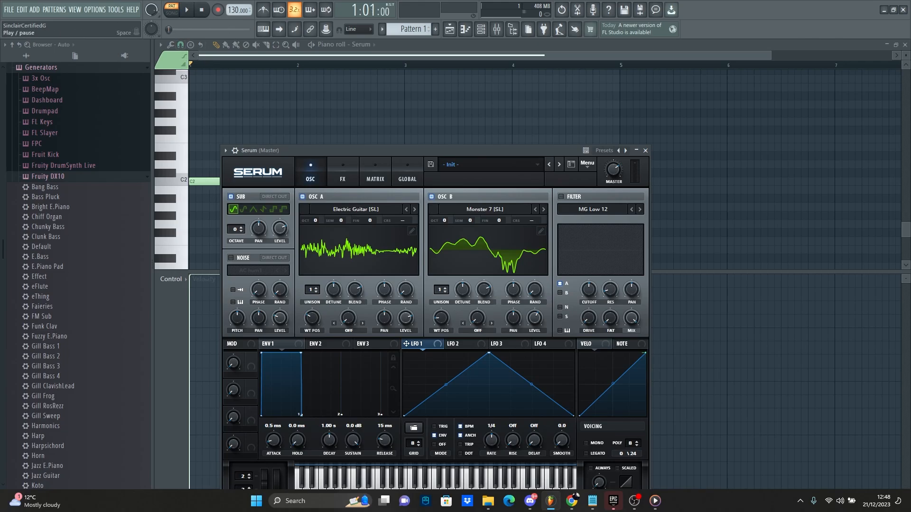
key("space")
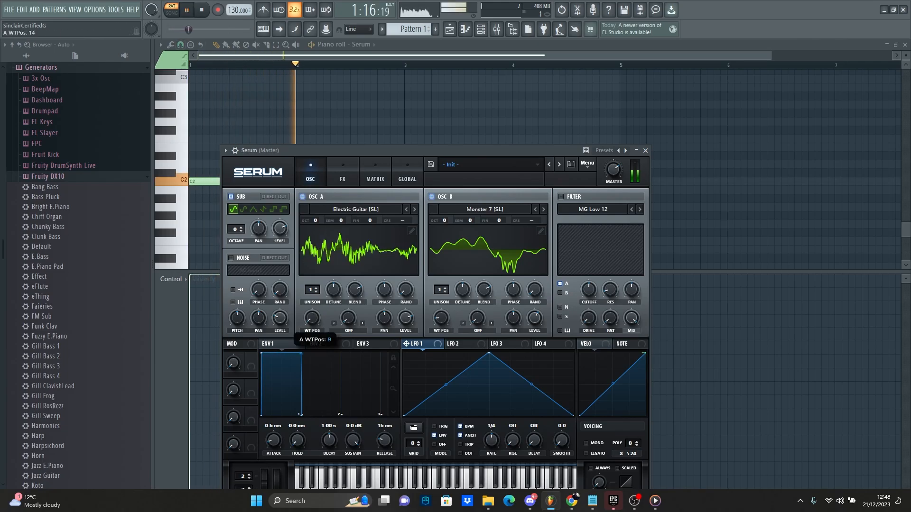
left_click_drag(312, 318, 312, 286)
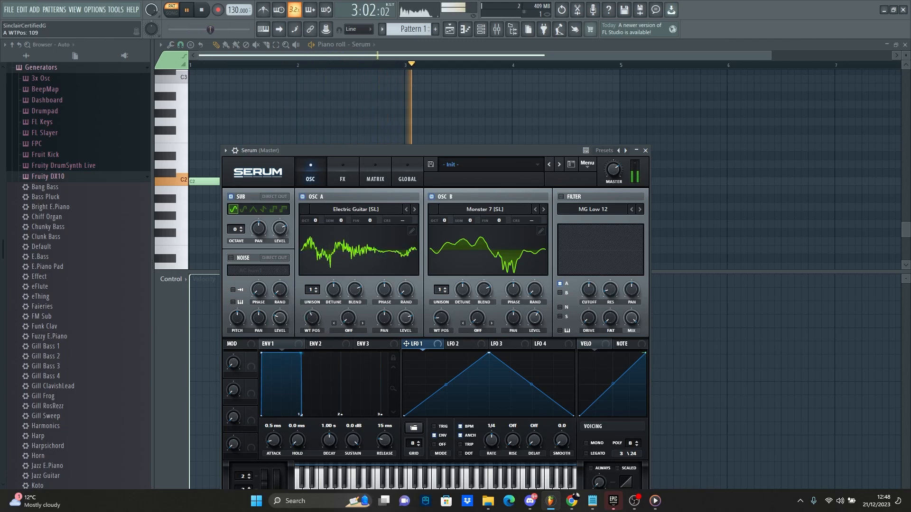
key("space")
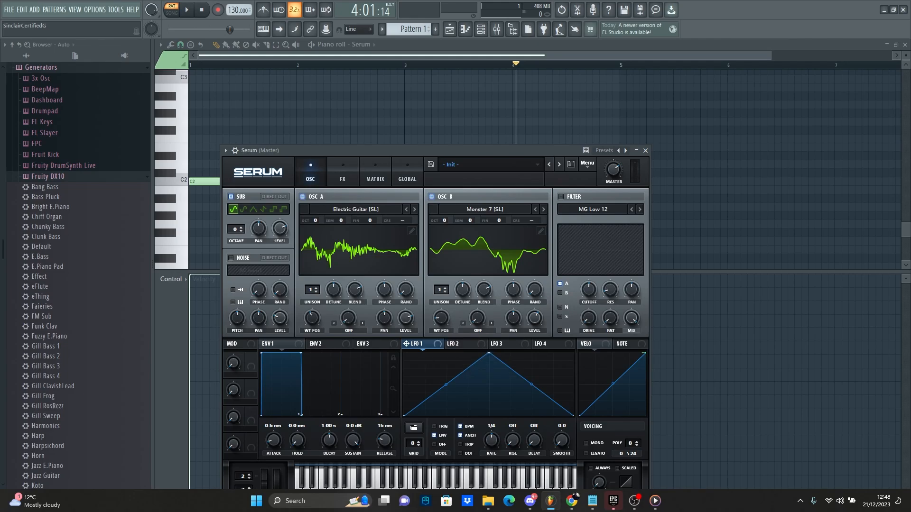
Show Serum's effects rack and switch on the Hyper/Dimension effect
left_click(342, 173)
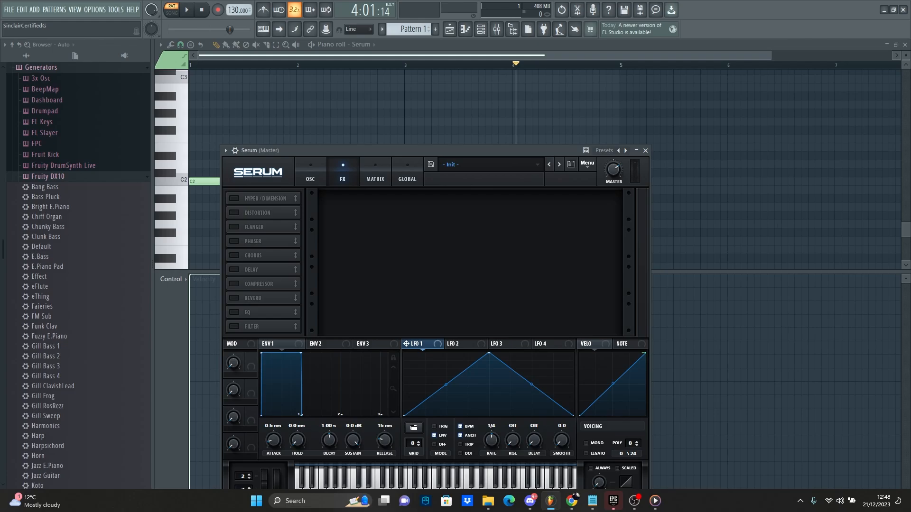
left_click(234, 198)
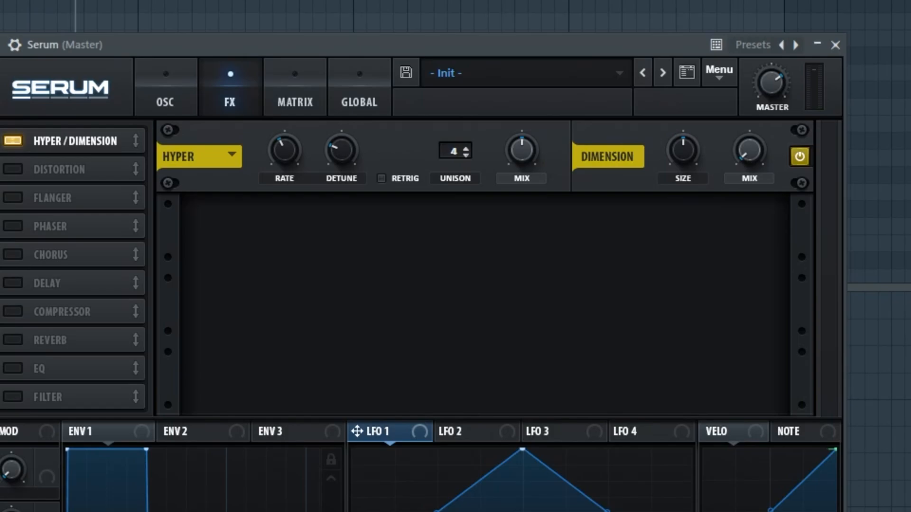
left_click(13, 141)
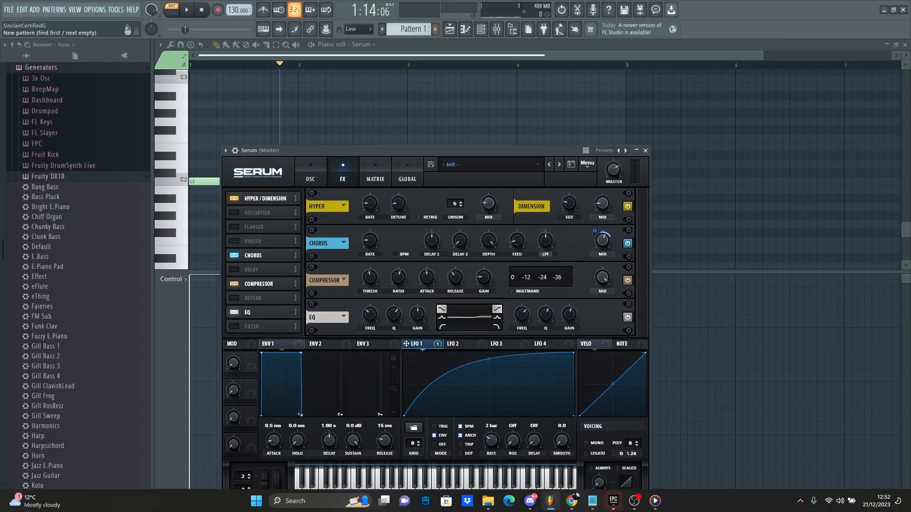
Return to the oscillators, rewind the pattern and play it from the start to hear the bass with its effects
left_click(310, 172)
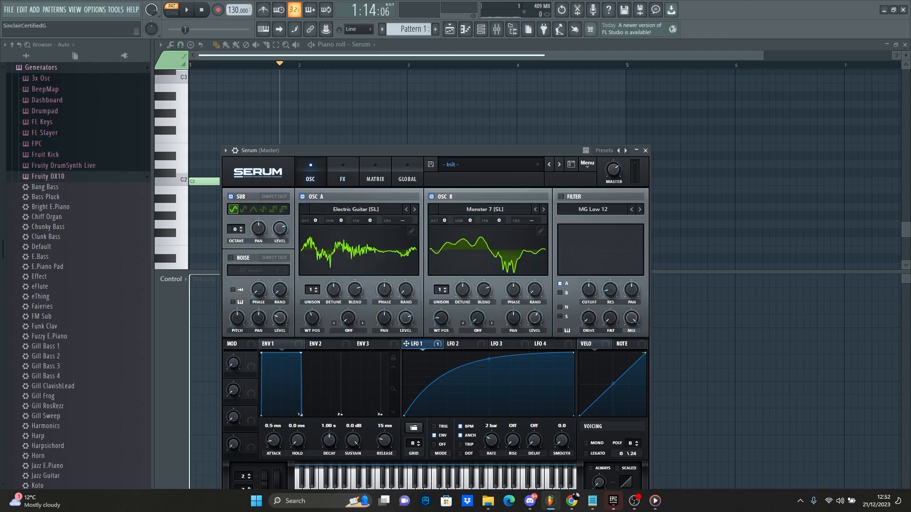
left_click(201, 9)
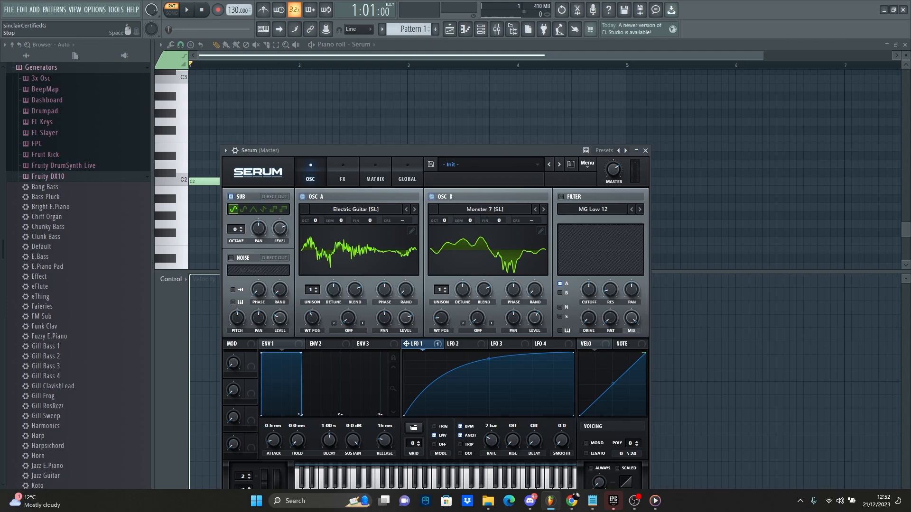
left_click(186, 9)
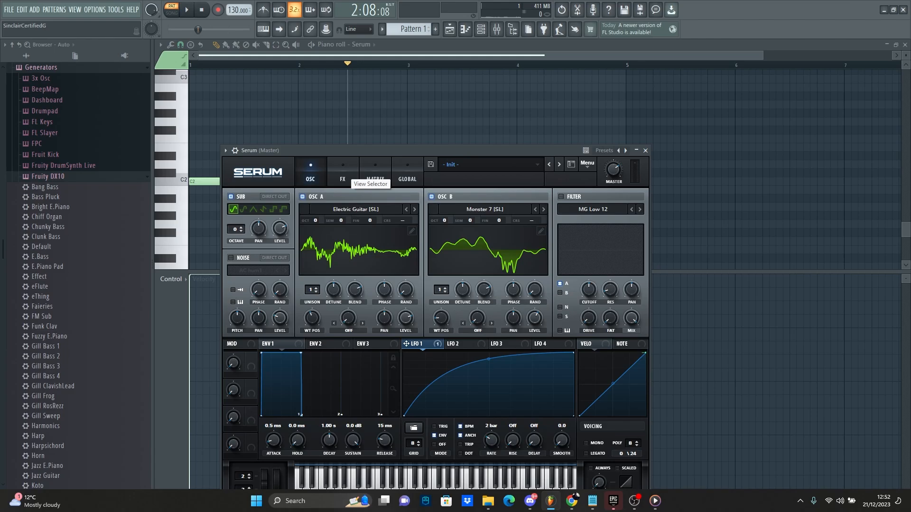
Soften the rising LFO 1 curve that modulates the chorus mix, play the pattern from near the start and stop it
left_click(342, 176)
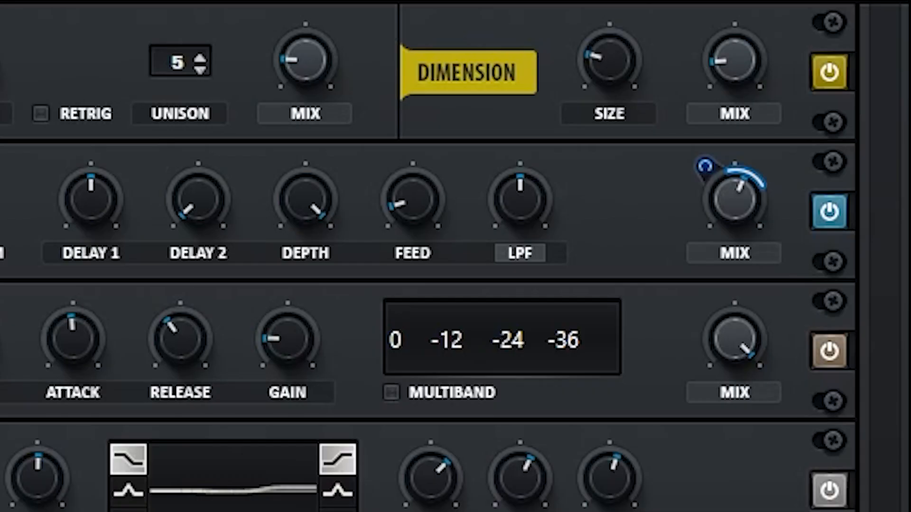
right_click(758, 233)
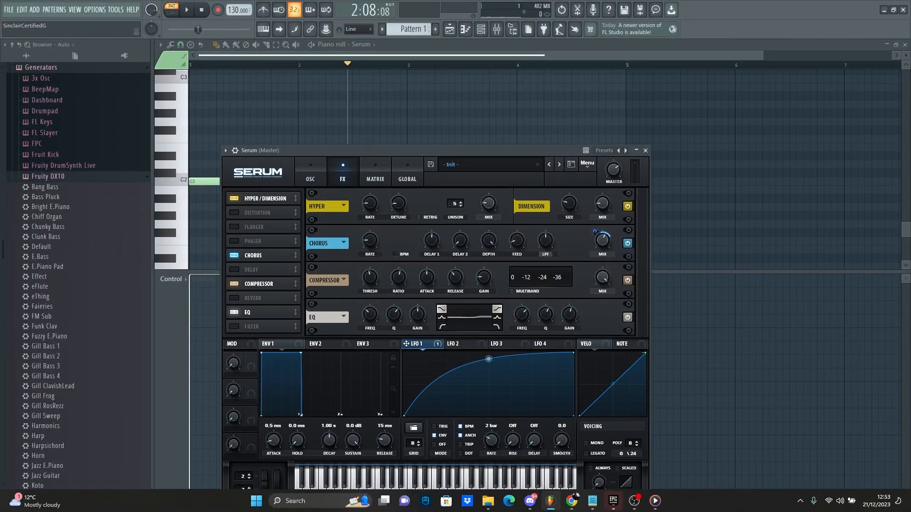
mouse_move(488, 359)
left_mouse_down()
mouse_move(489, 405)
mouse_move(488, 364)
left_mouse_up()
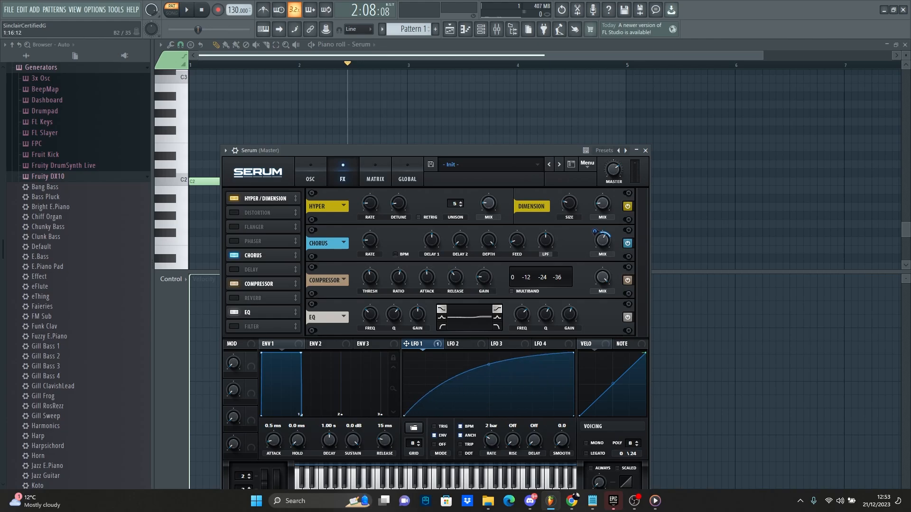
left_click_drag(198, 29, 169, 29)
key("space")
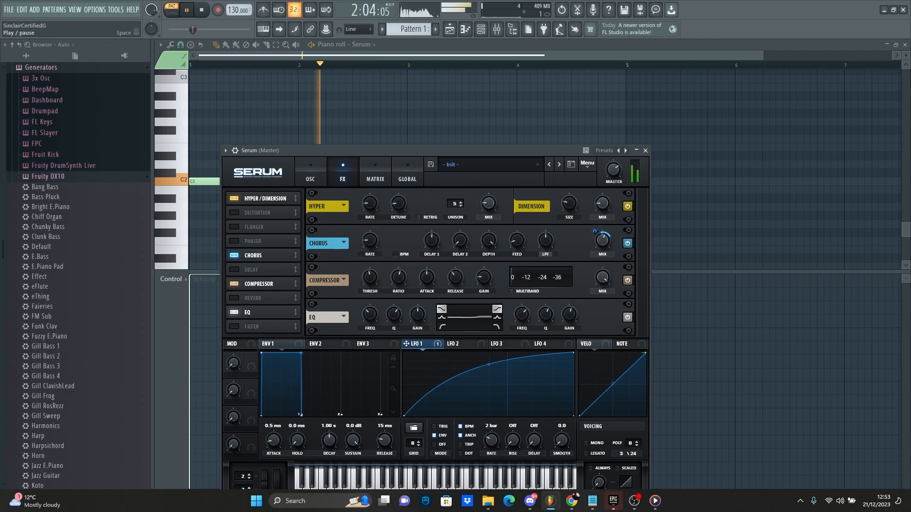
key("space")
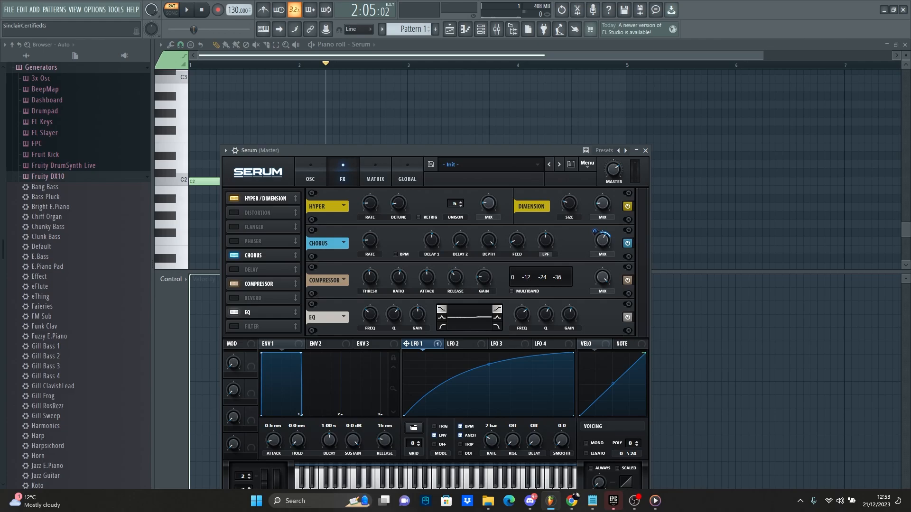
Reshape LFO 1 on the chorus mix into a falling curve bent downwards and set its rate to 1/4
left_click_drag(595, 231, 595, 234)
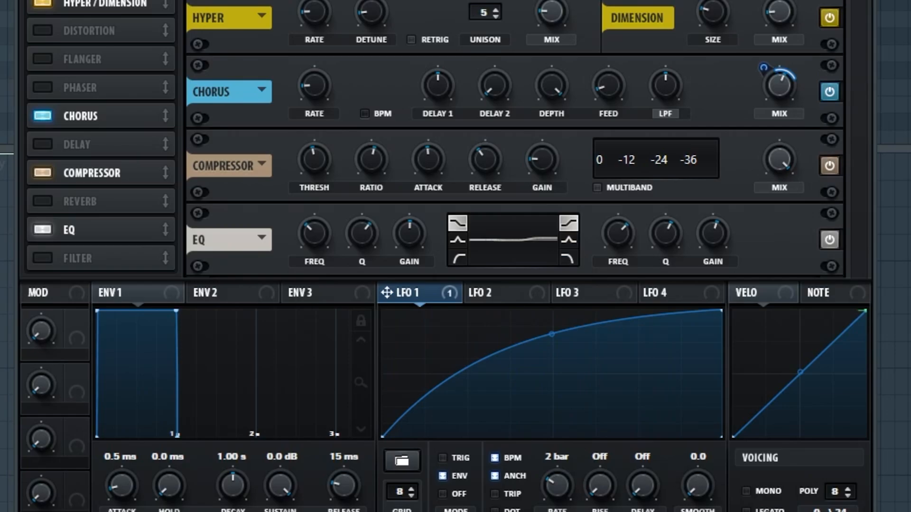
left_click_drag(551, 334, 551, 312)
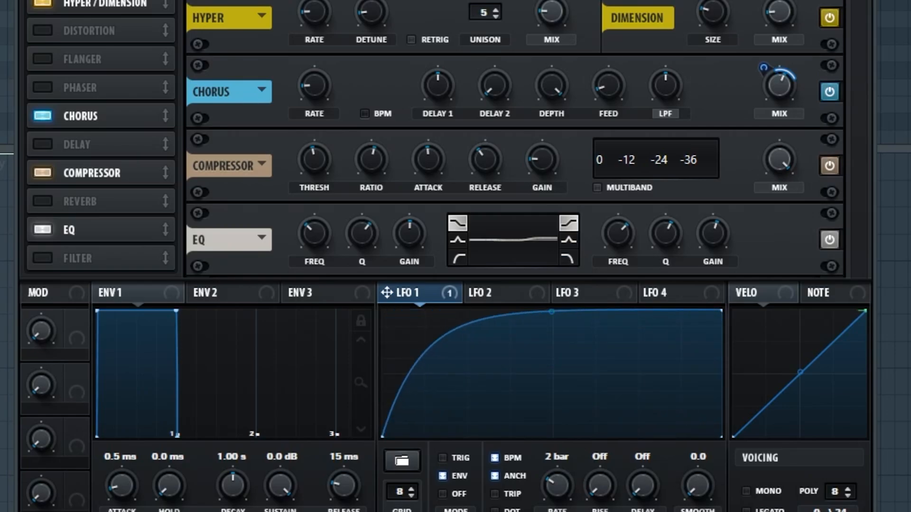
left_click_drag(721, 311, 383, 311)
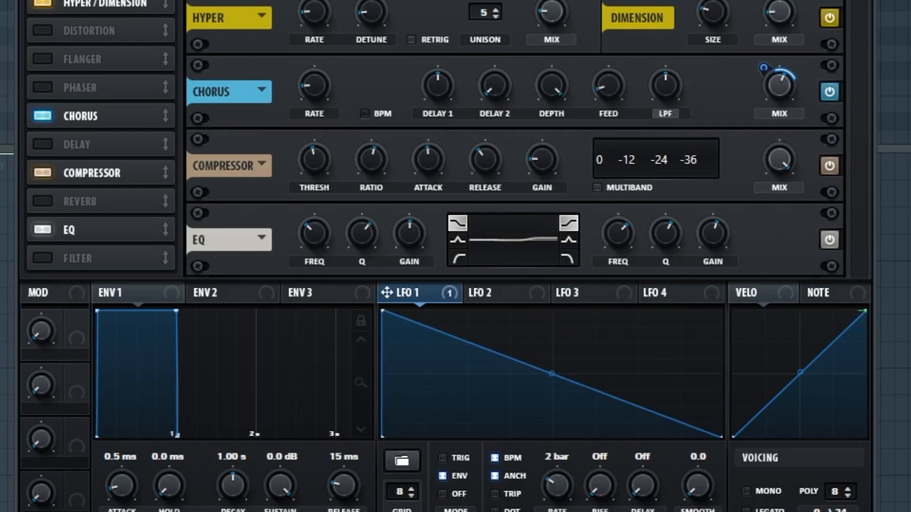
left_click_drag(551, 374, 551, 411)
left_click_drag(558, 485, 557, 456)
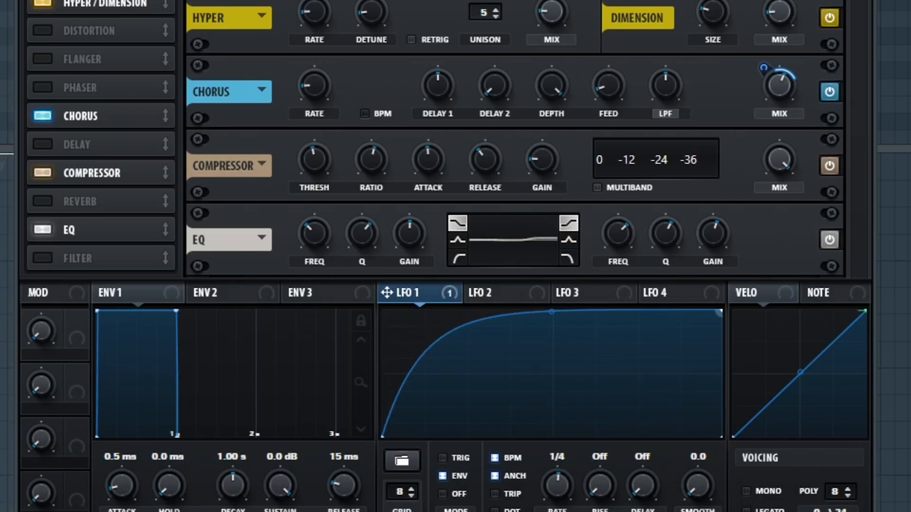
mouse_move(551, 311)
left_mouse_down()
mouse_move(551, 357)
mouse_move(551, 318)
left_mouse_up()
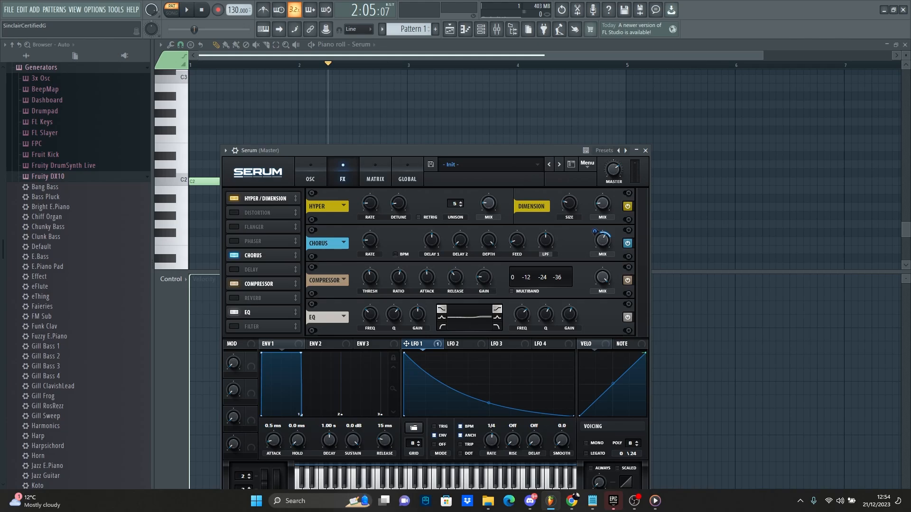
Enable the MG Low 12 filter on oscillator A and lower its cutoff well below the middle
left_click(310, 176)
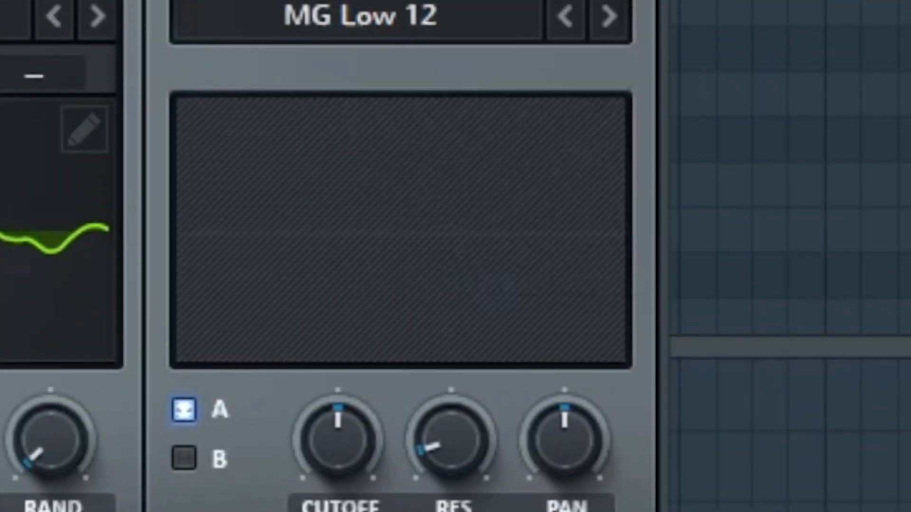
left_click(185, 1)
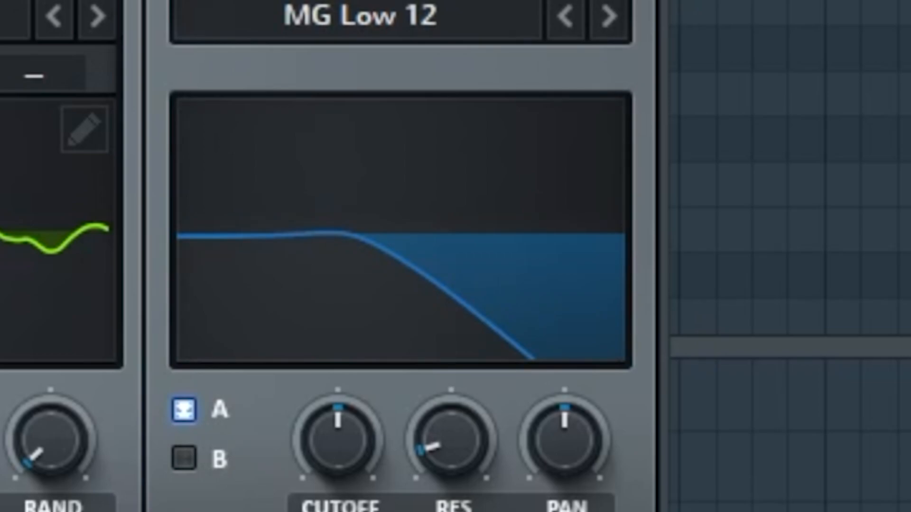
left_click_drag(338, 440, 337, 313)
mouse_move(664, 313)
left_mouse_down()
mouse_move(664, 278)
mouse_move(664, 329)
left_mouse_up()
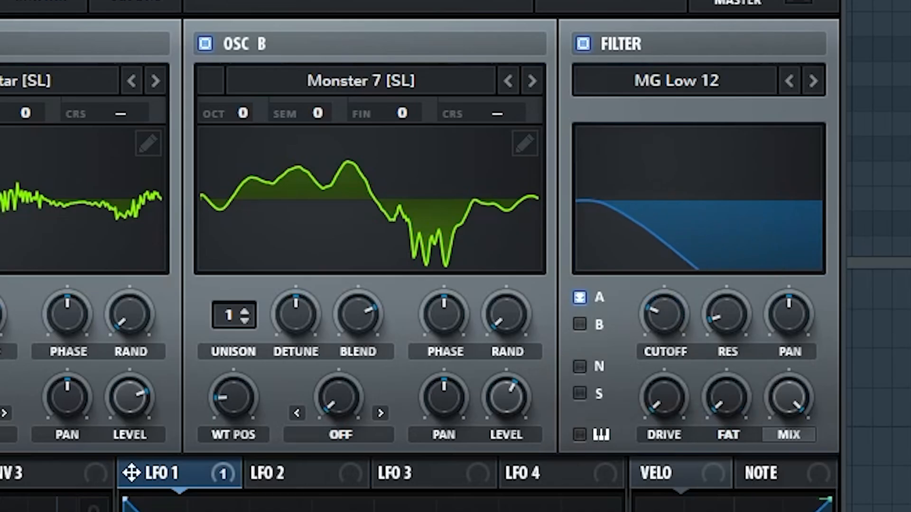
Play the pattern while sweeping the filter cutoff up to fully open, and stop playback
key("space")
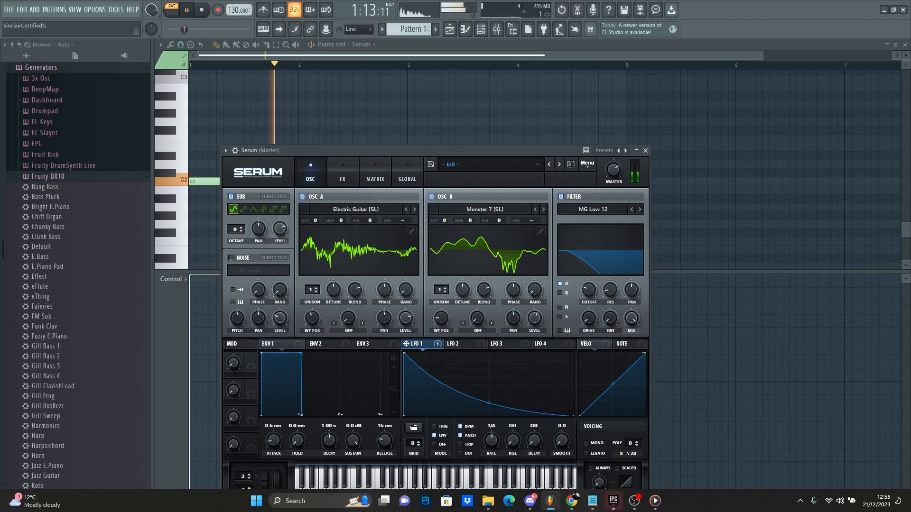
left_click_drag(589, 289, 589, 232)
key("space")
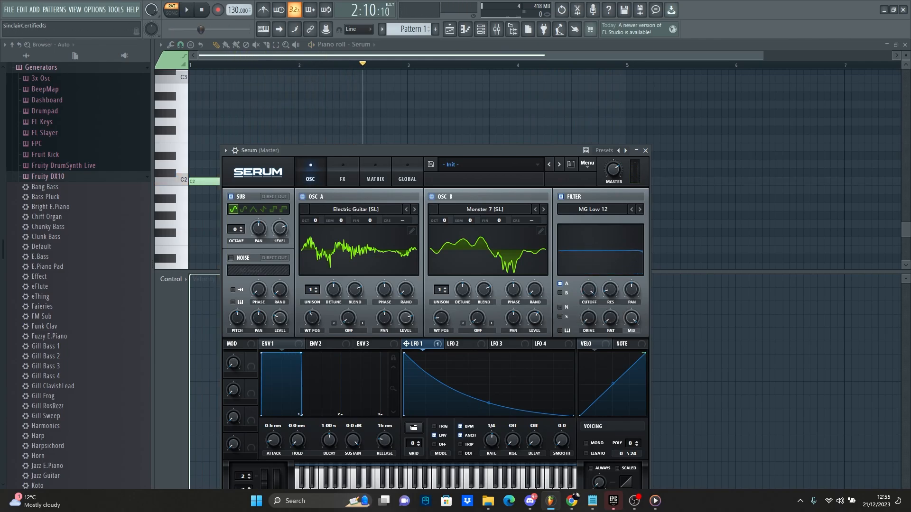
Show LFO 2 and assign it as the modulation source of the filter cutoff
left_click(460, 344)
right_click(589, 289)
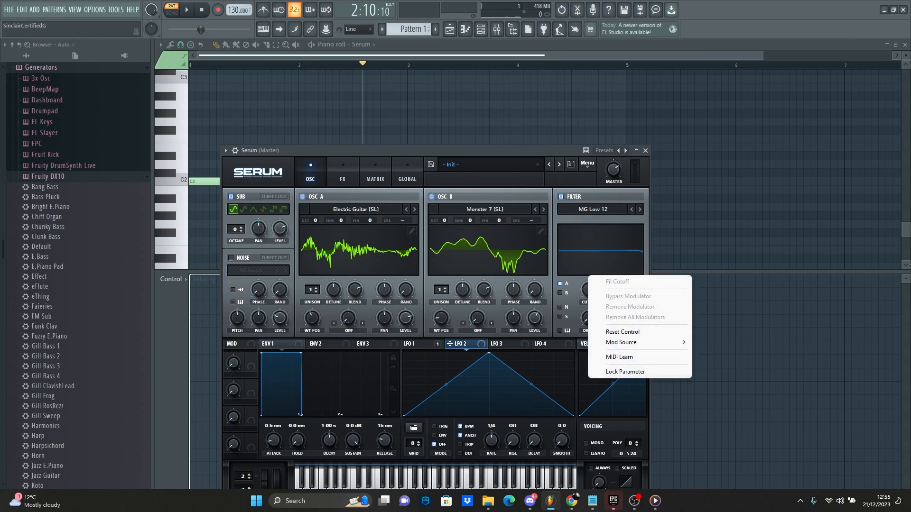
mouse_move(626, 343)
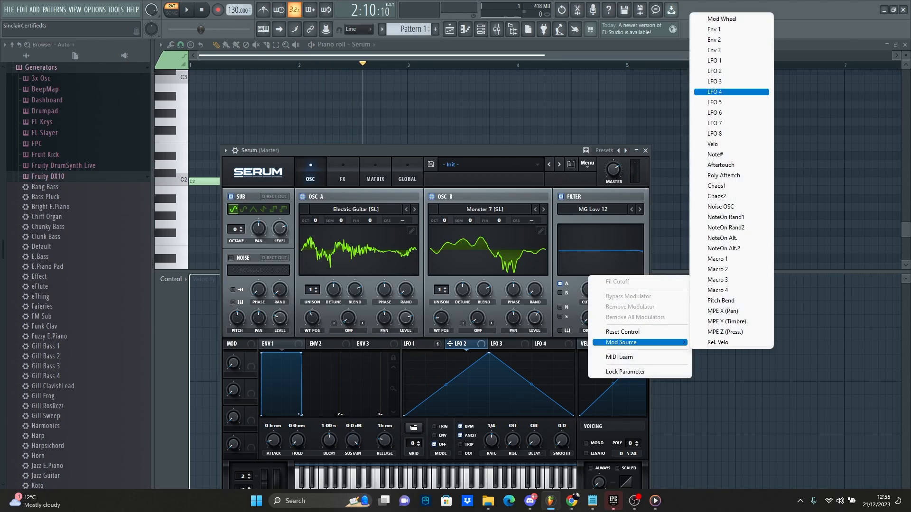
left_click(714, 71)
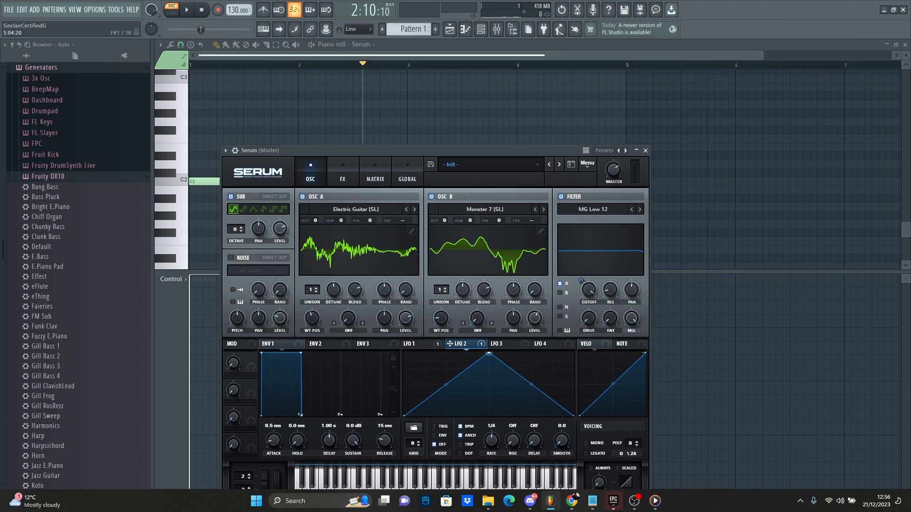
Shape LFO 2 into a single rise bent upwards, with a 2 bar rate and ENV mode
left_click_drag(489, 352, 573, 353)
left_click_drag(491, 441, 491, 455)
left_click(435, 435)
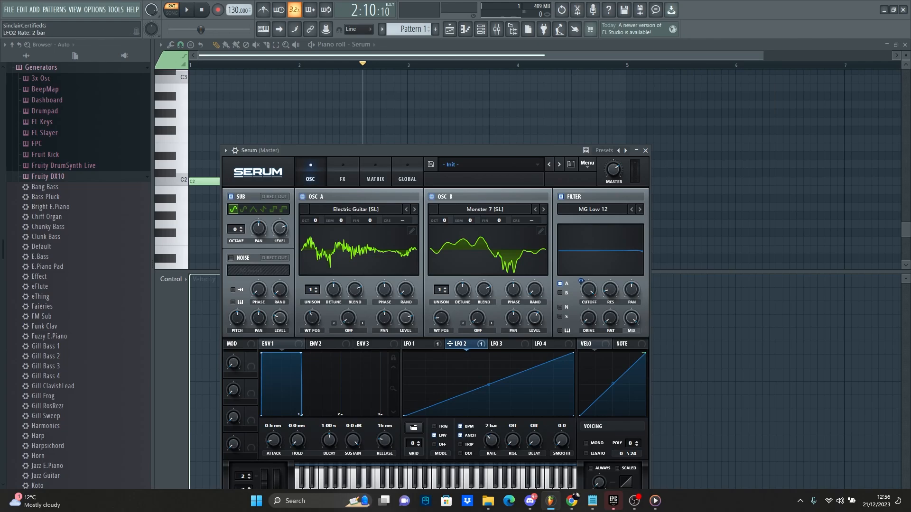
left_click_drag(489, 385, 489, 362)
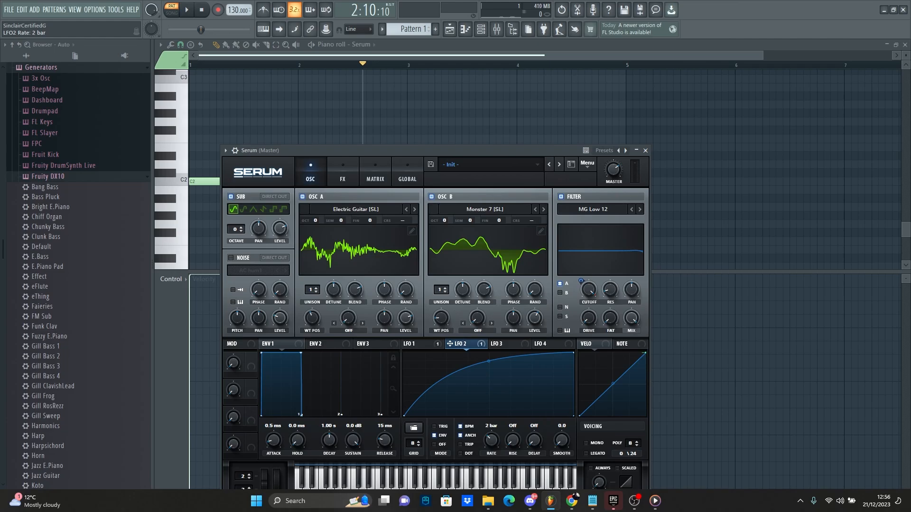
Lower the filter cutoff and adjust LFO 2's modulation amount on it during playback, trying a 32 Hz cutoff and an amount of 97
mouse_move(581, 281)
left_mouse_down()
mouse_move(580, 307)
mouse_move(580, 277)
left_mouse_up()
left_click(589, 290)
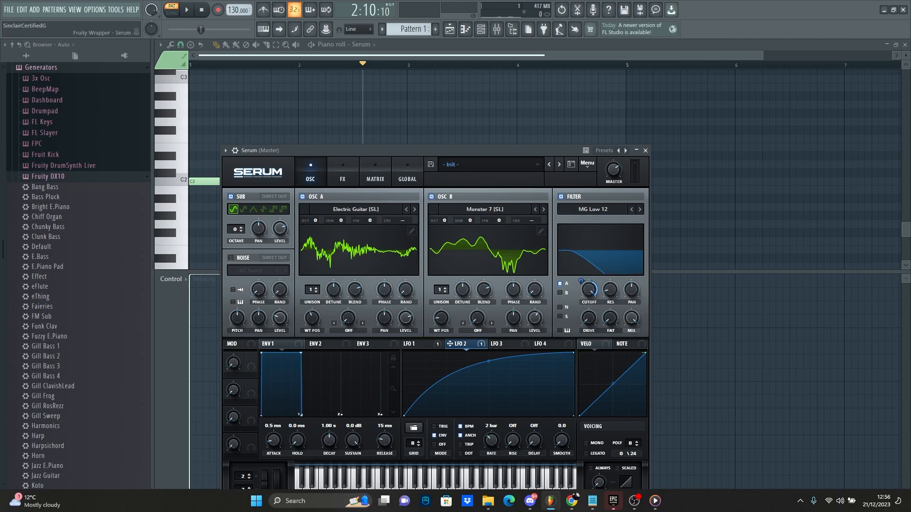
key("space")
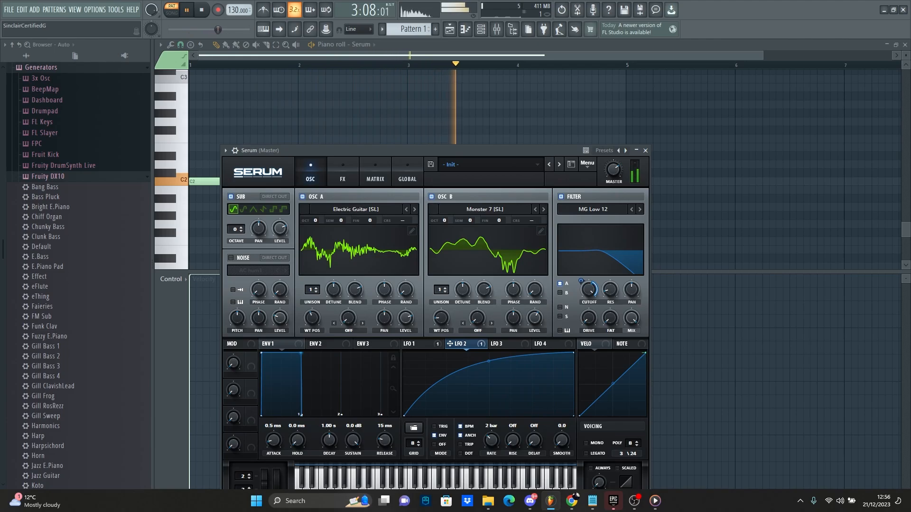
left_click_drag(580, 280, 581, 318)
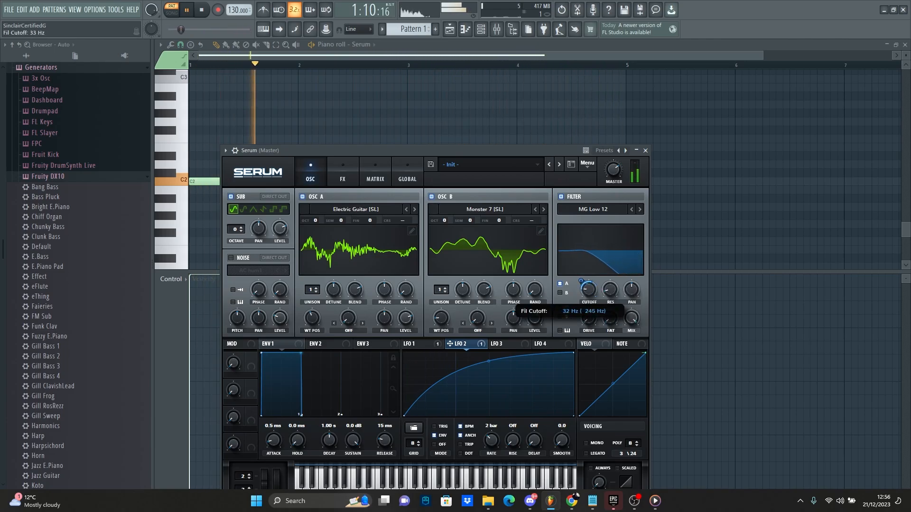
mouse_move(580, 280)
left_mouse_down()
mouse_move(580, 264)
mouse_move(589, 283)
left_mouse_up()
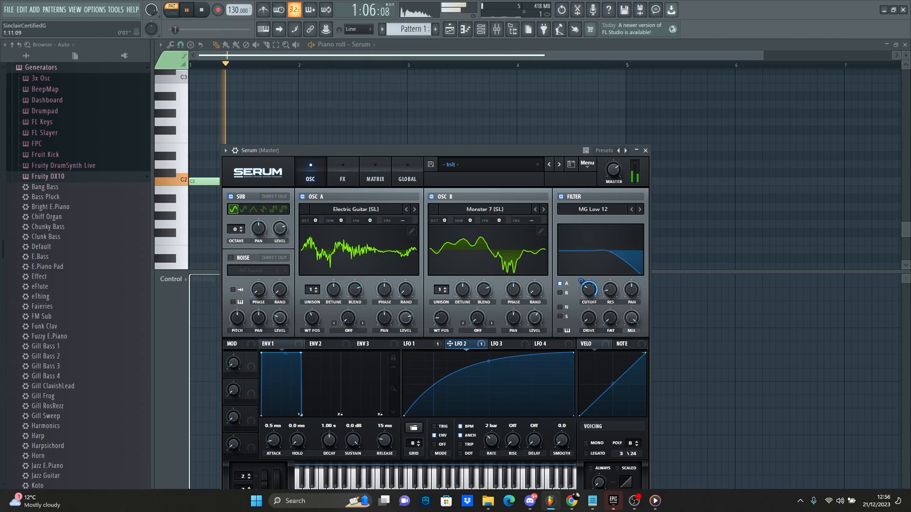
key("space")
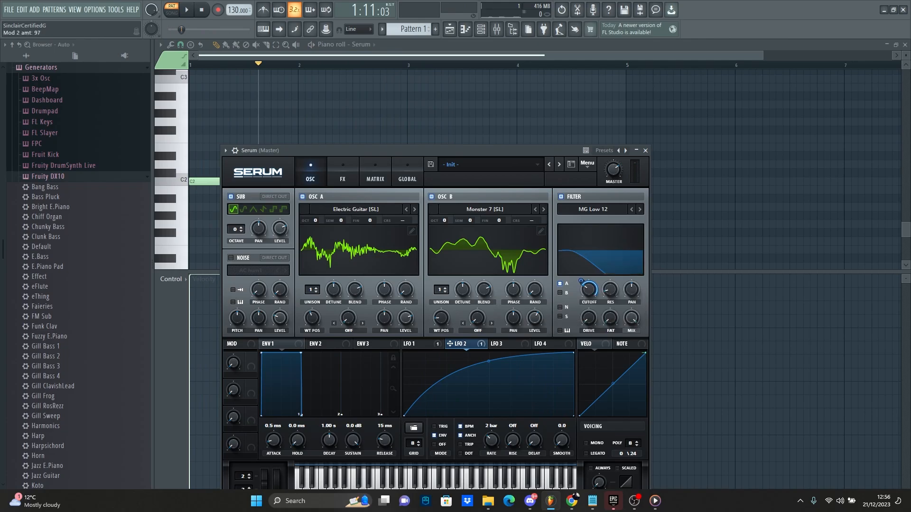
mouse_move(581, 281)
left_mouse_down()
mouse_move(581, 300)
mouse_move(588, 278)
left_mouse_up()
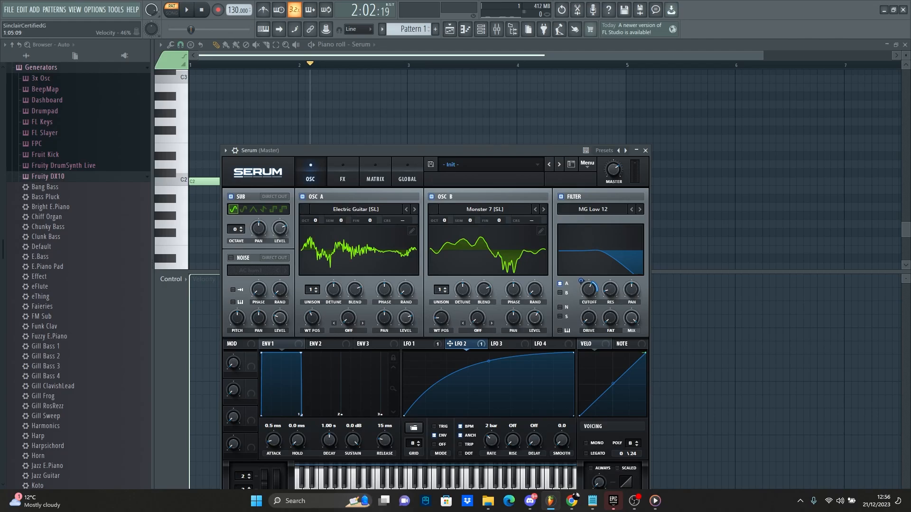
Look through envelopes 1 to 3 and examine the modulation sources available for oscillator A's level
left_click(310, 343)
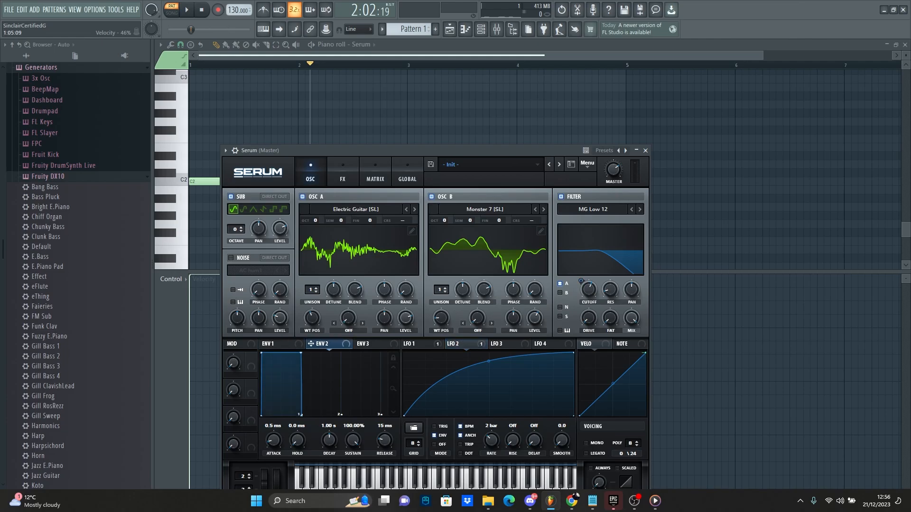
left_click(366, 344)
left_click(319, 343)
left_click(275, 344)
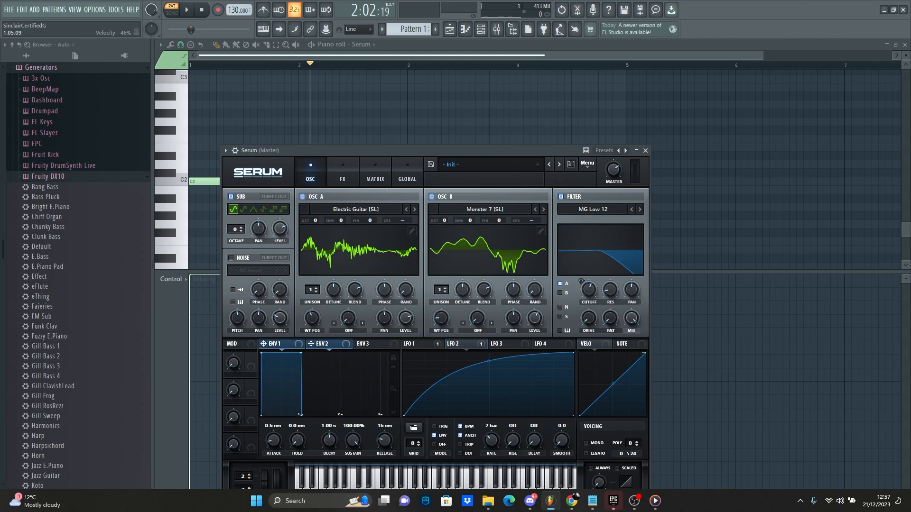
right_click(406, 318)
mouse_move(447, 370)
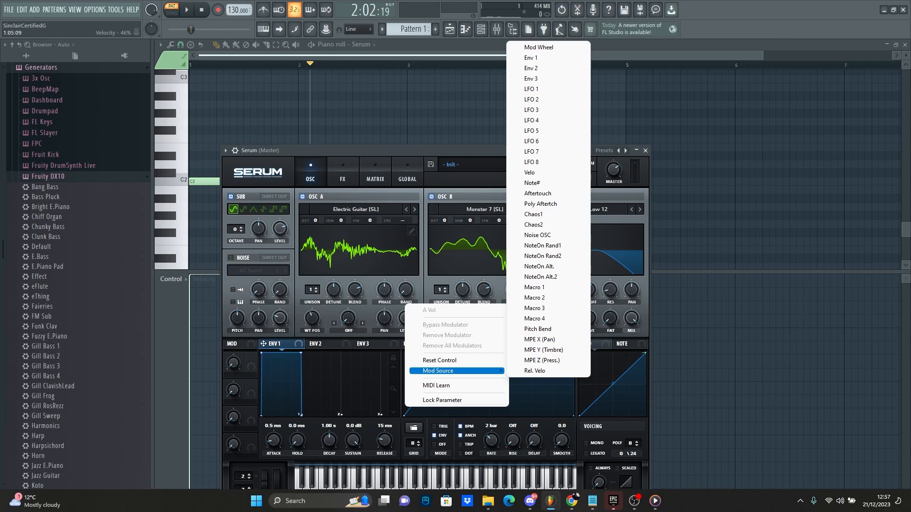
left_click(324, 344)
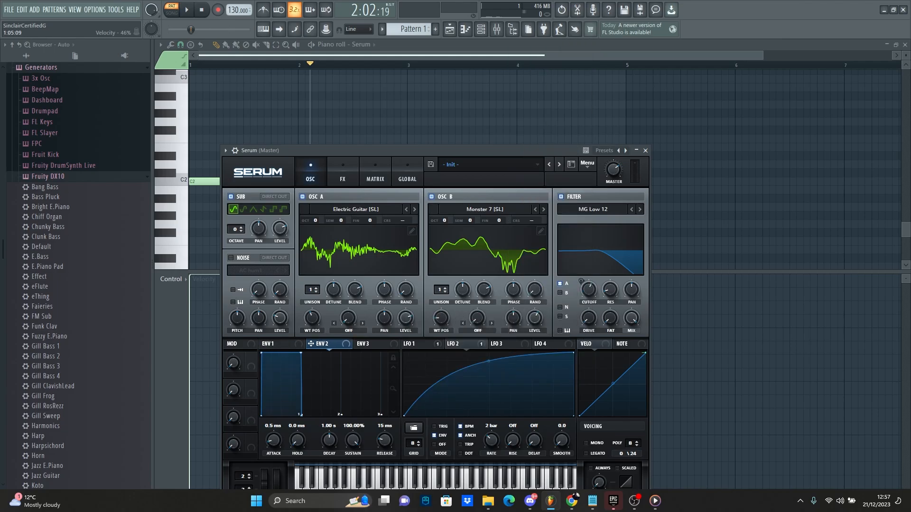
Set envelope 1's attack to 61 ms and play the pattern from the beginning
left_click(278, 344)
left_click_drag(274, 440, 274, 423)
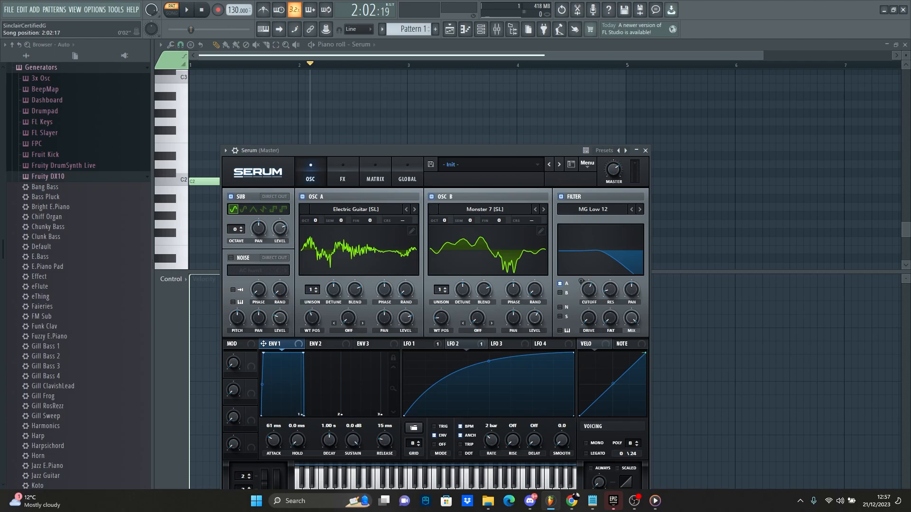
left_click_drag(191, 29, 168, 29)
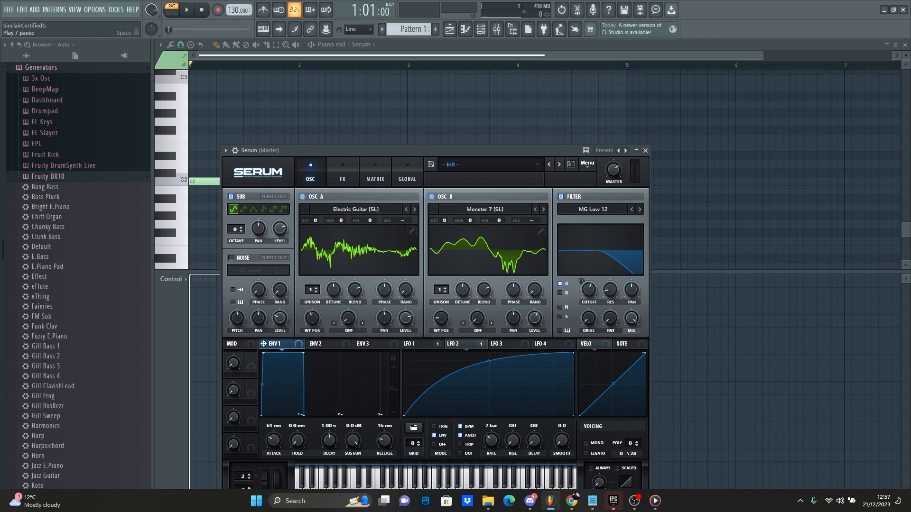
left_click(187, 10)
Reshape envelope 1 during playback with a 218 ms attack, 1.46 s hold, -20.0 dB sustain and 0.0 ms release
left_click_drag(274, 440, 297, 404)
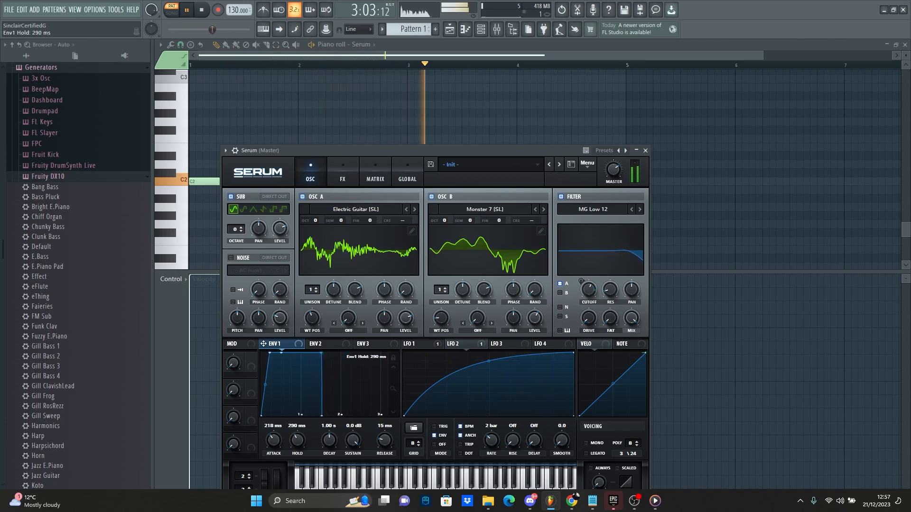
left_click_drag(353, 440, 353, 501)
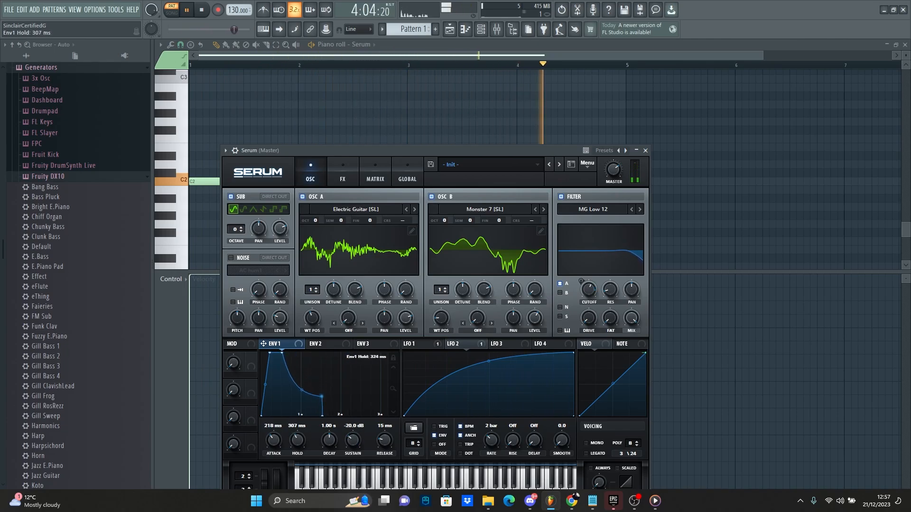
left_click_drag(298, 440, 297, 413)
left_click_drag(385, 441, 384, 463)
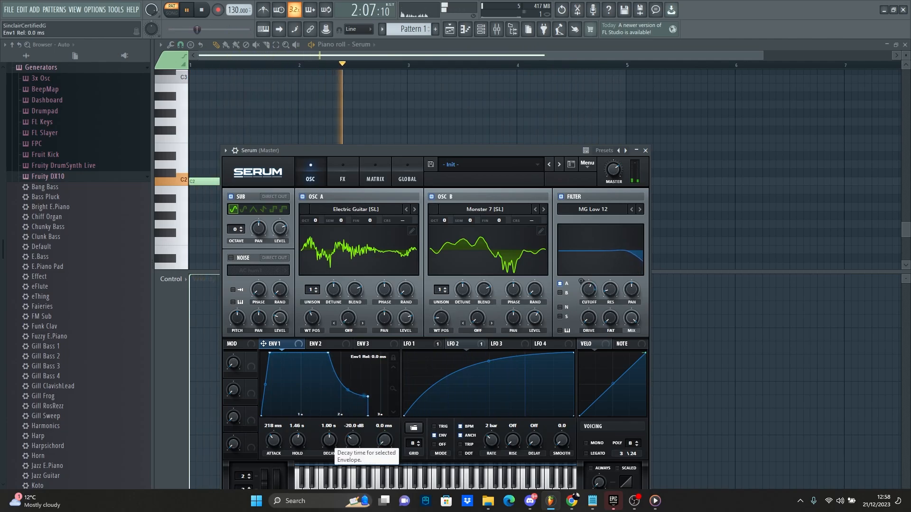
Fade envelope 1 out fully with a 2.33 s hold, 1.19 s decay and the sustain at minus infinity dB
left_click_drag(297, 440, 329, 457)
left_click_drag(354, 397, 393, 417)
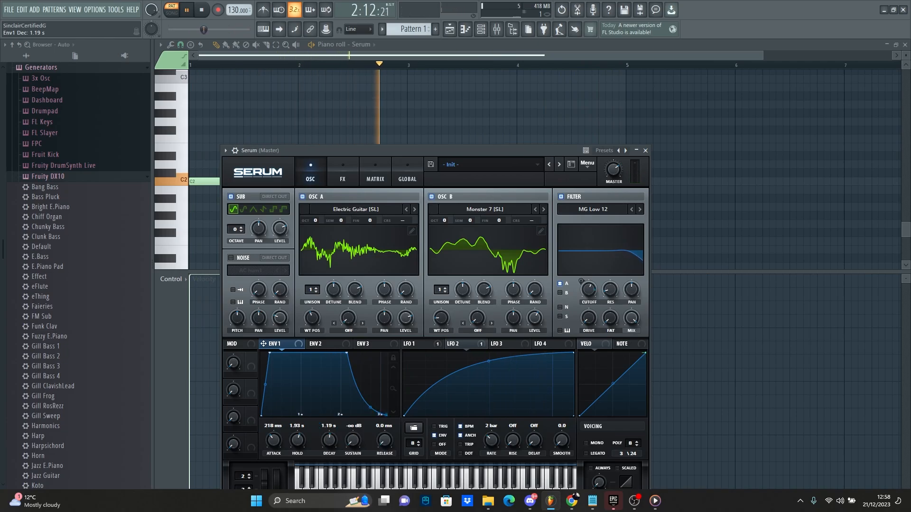
left_click_drag(347, 353, 363, 353)
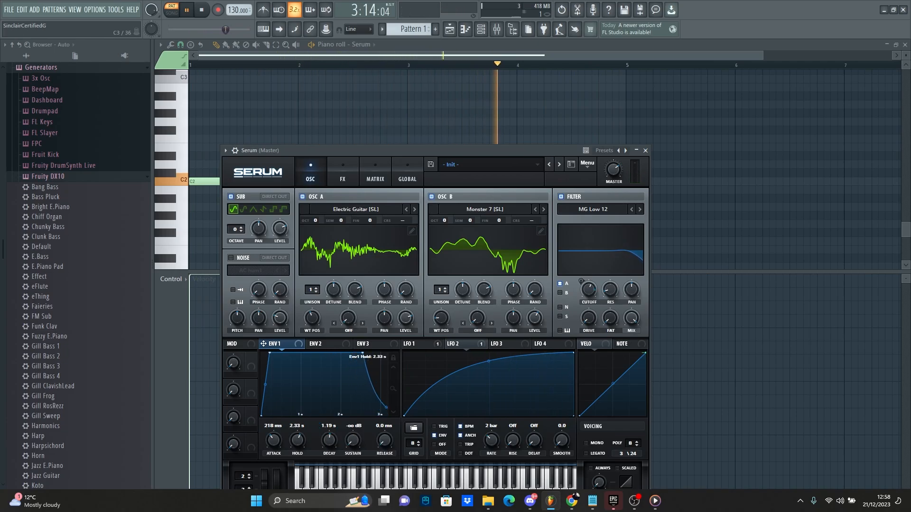
Shorten envelope 1's attack to 88 ms, audition the pattern again, and stop playback
left_click(172, 29)
left_click_drag(274, 440, 274, 447)
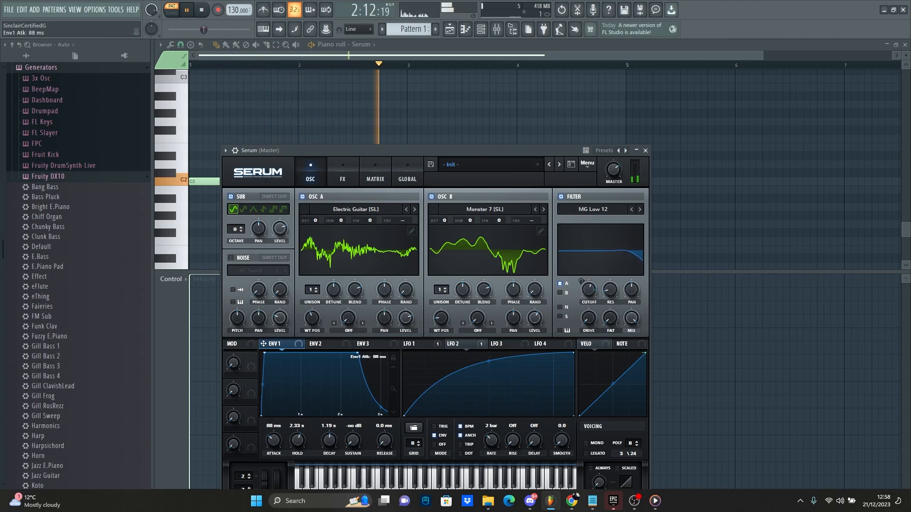
key("space")
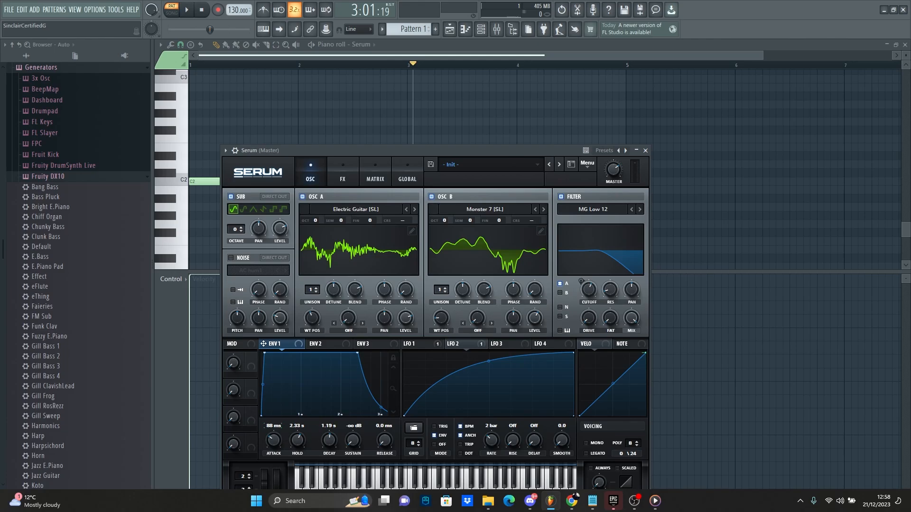
key("space")
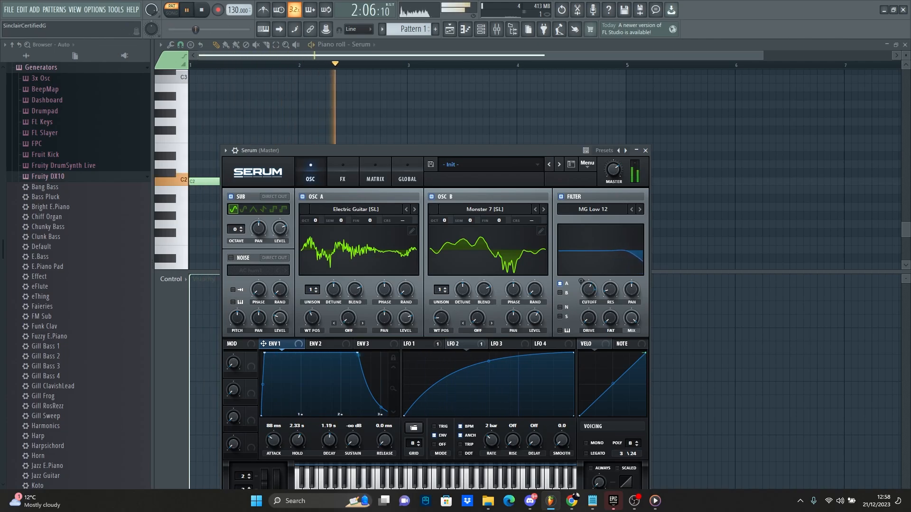
key("space")
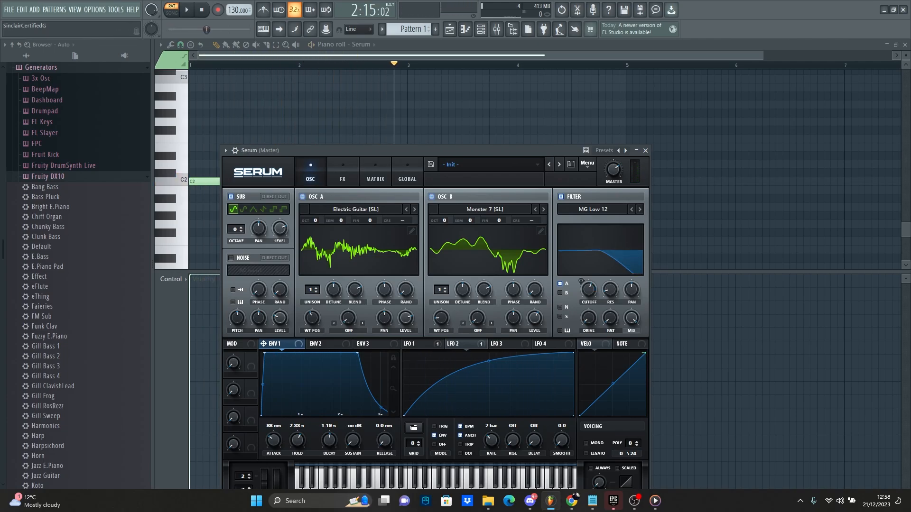
Close the Serum window, preview the C2 key in the piano roll, and bring up the project's export formats
key("Escape")
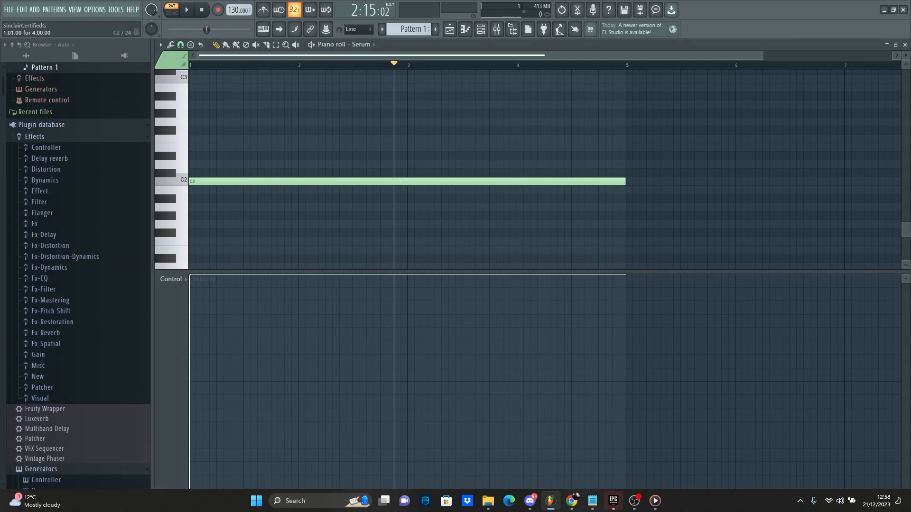
left_click(172, 181)
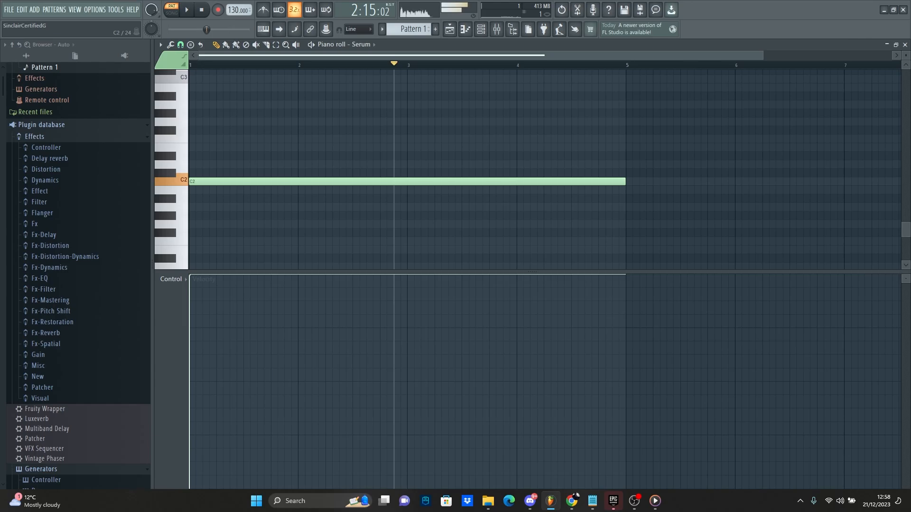
left_click(8, 9)
mouse_move(62, 94)
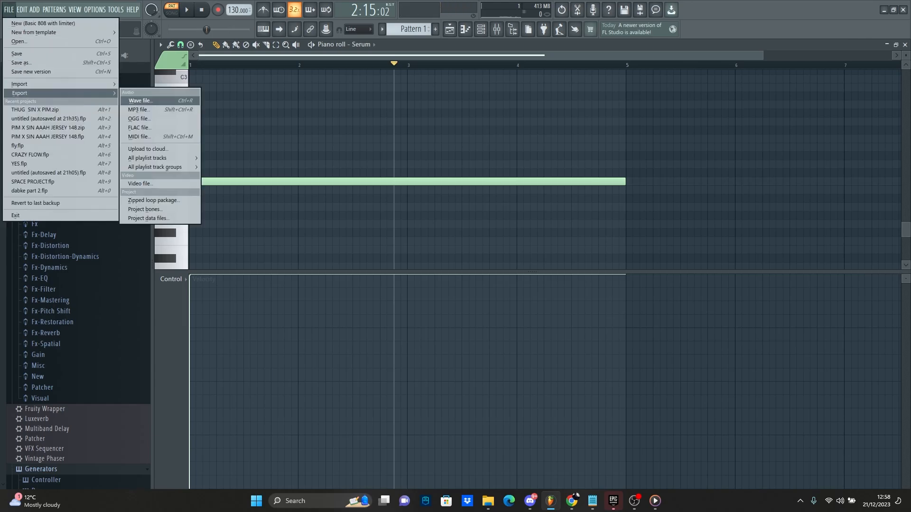